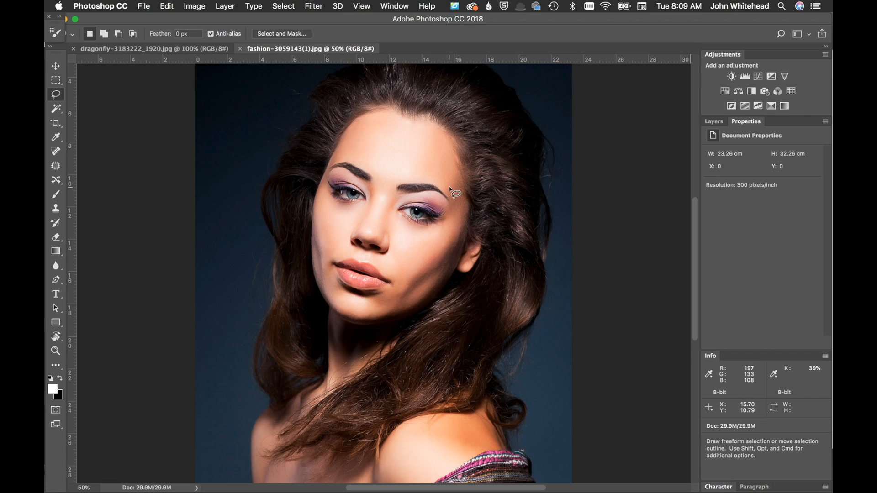
# Apply Unsharp Mask to the portrait with Amount 35%, Radius 1.0 pixels and Threshold 3 levels
pyautogui.click(183, 48)
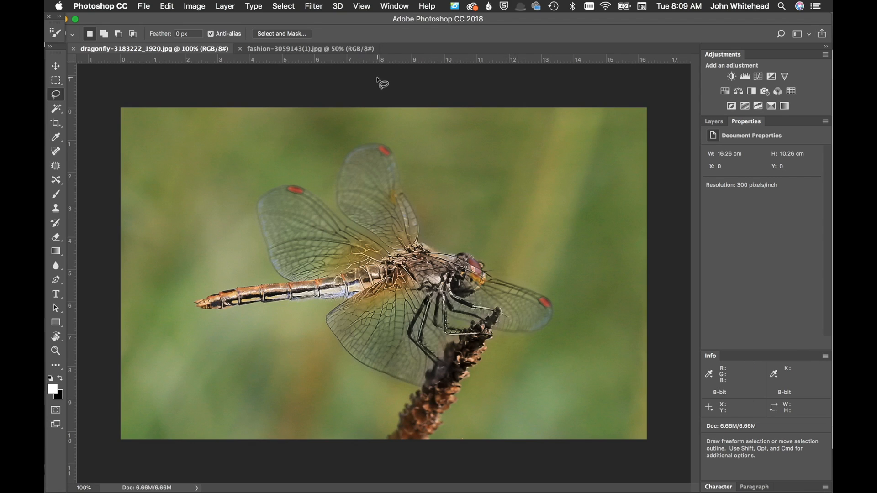
pyautogui.click(301, 49)
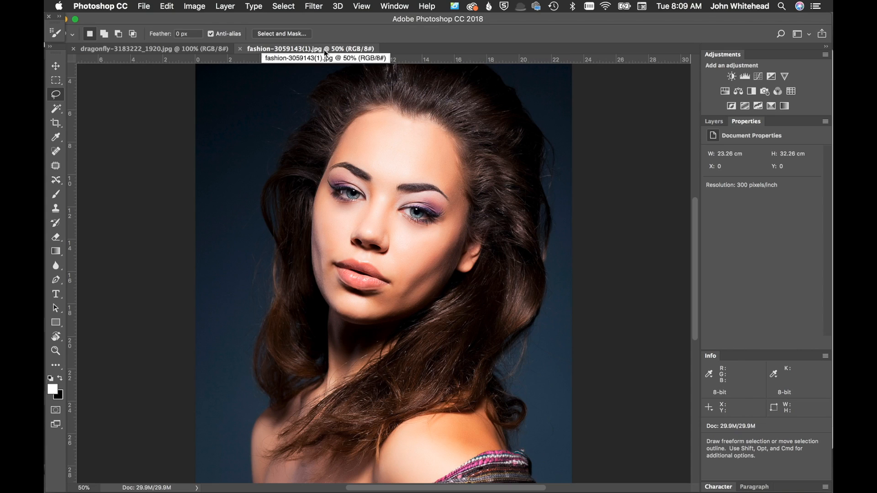
pyautogui.click(315, 7)
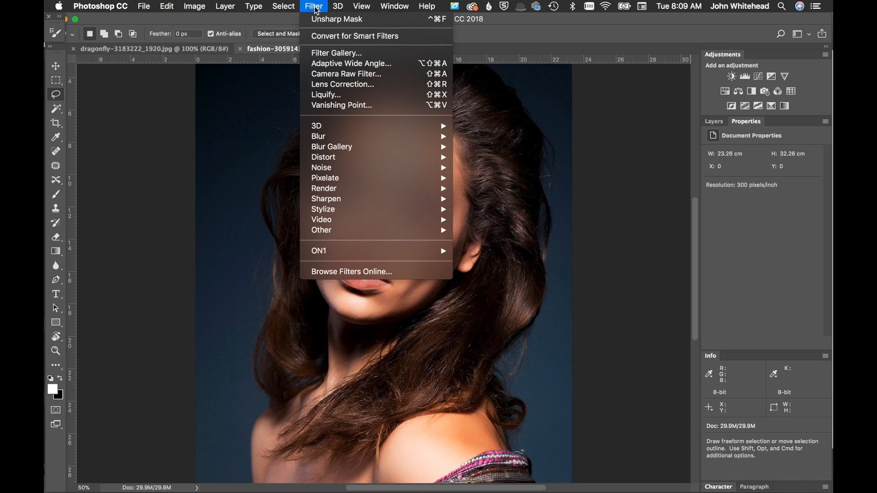
pyautogui.moveTo(333, 200)
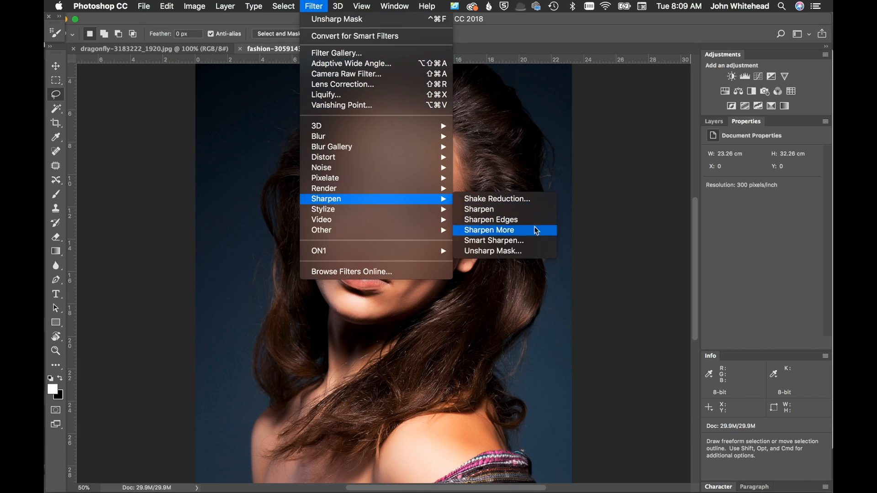
pyautogui.click(516, 253)
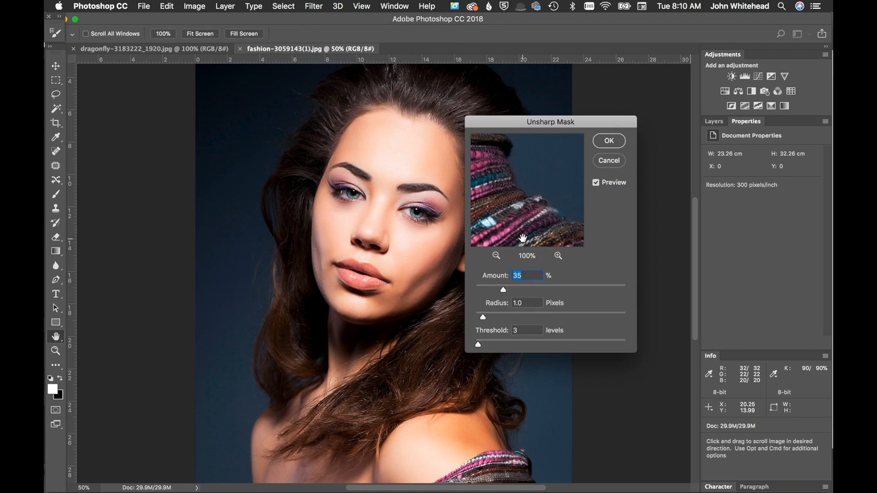
pyautogui.moveTo(525, 123); pyautogui.dragTo(578, 84)
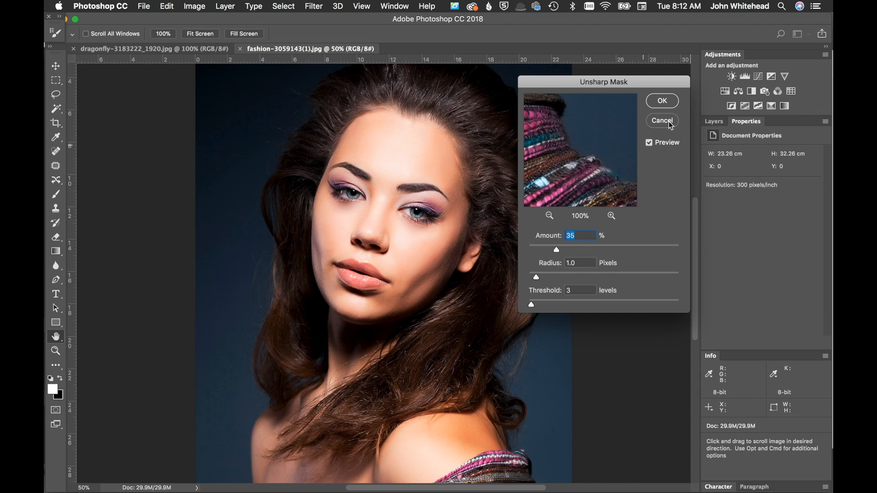
pyautogui.click(662, 101)
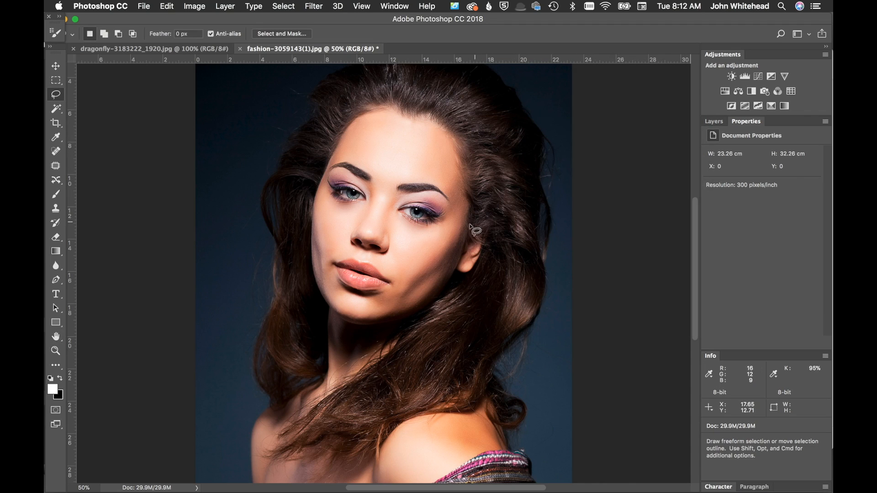
# Undo the Unsharp Mask on the portrait
pyautogui.press('super+equal')
pyautogui.press('super+equal')
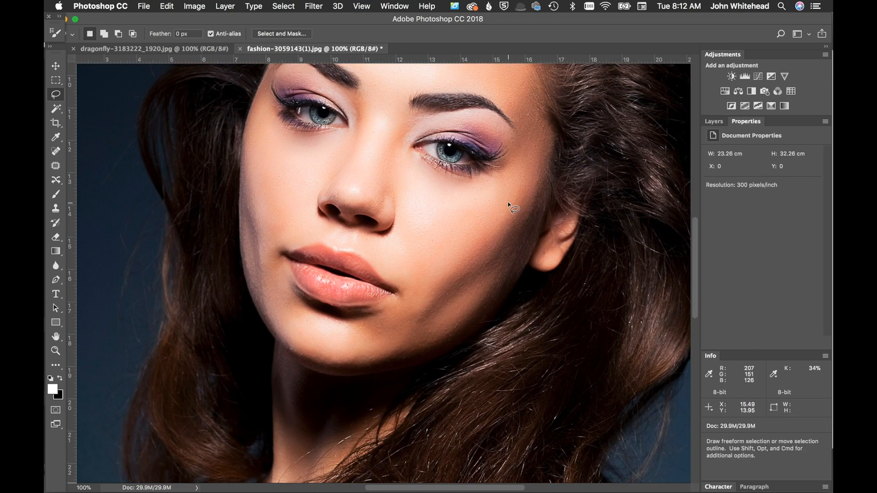
pyautogui.press('super+z')
# Try Unsharp Mask on the portrait with Amount raised to 134%, then undo it
pyautogui.click(313, 6)
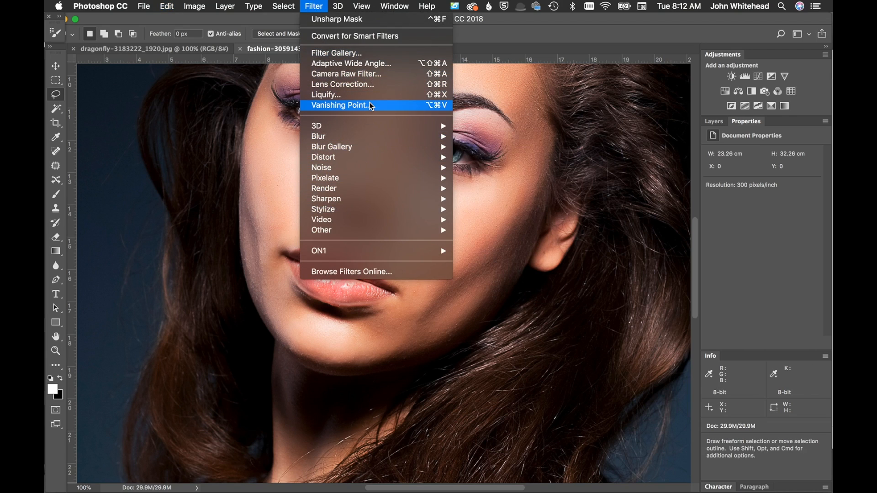
pyautogui.moveTo(371, 199)
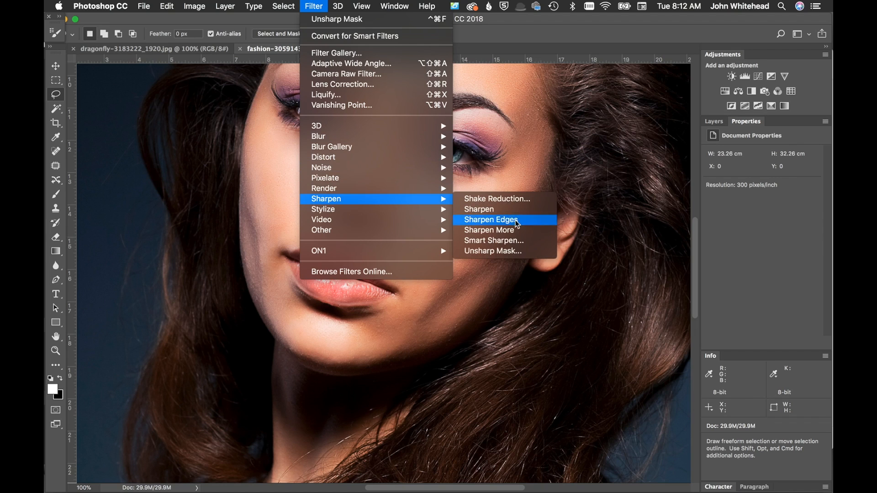
pyautogui.click(515, 251)
pyautogui.moveTo(571, 251); pyautogui.dragTo(624, 250)
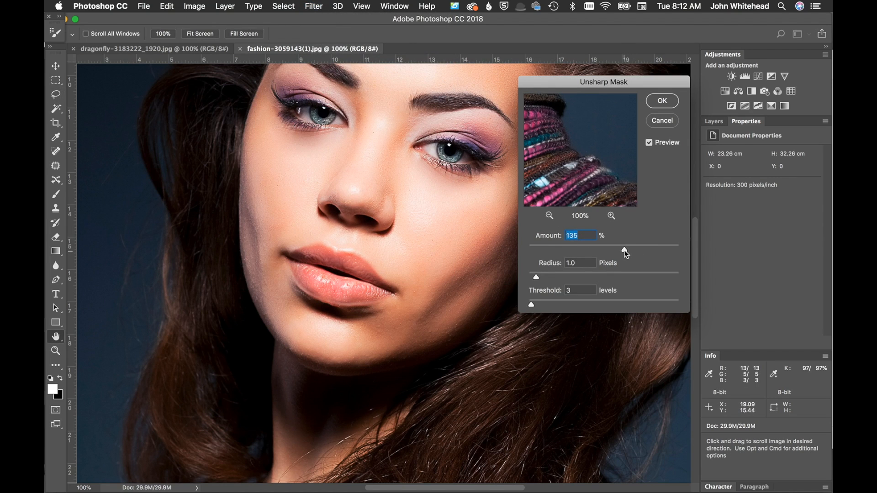
pyautogui.click(670, 104)
pyautogui.press('l')
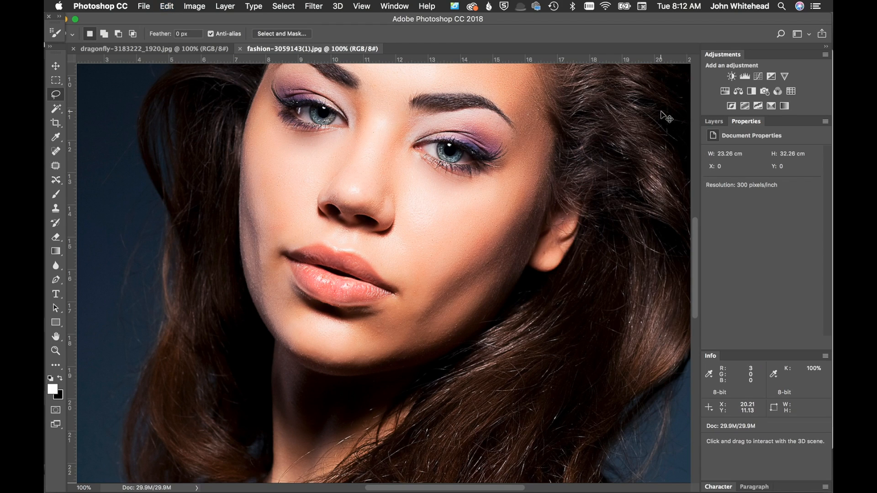
pyautogui.press('super+z')
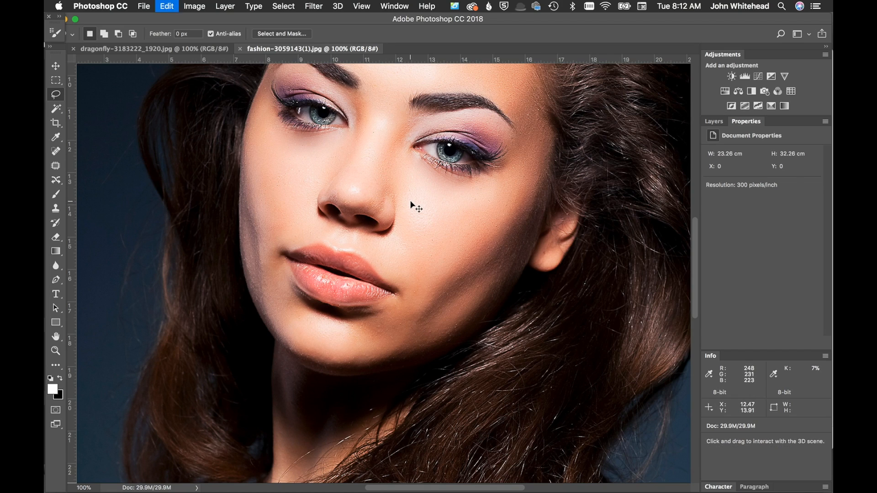
# Apply Unsharp Mask to the portrait with Amount 134% and Threshold 27 levels
pyautogui.click(314, 6)
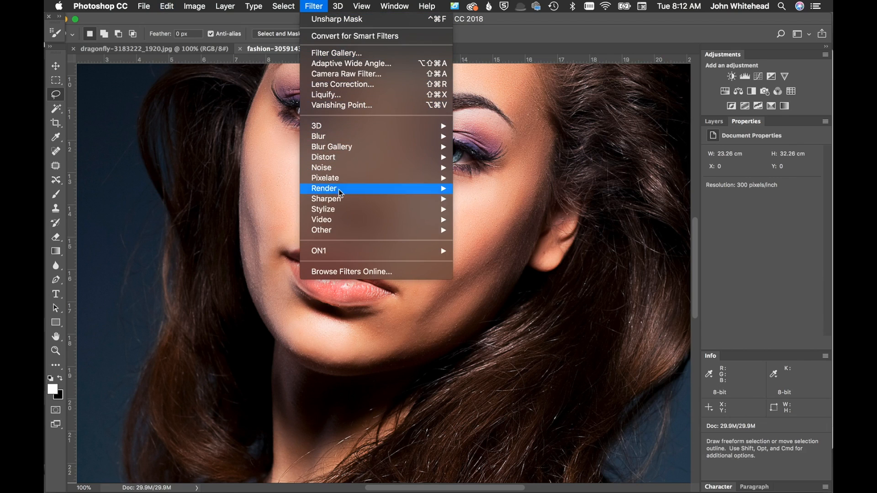
pyautogui.moveTo(346, 199)
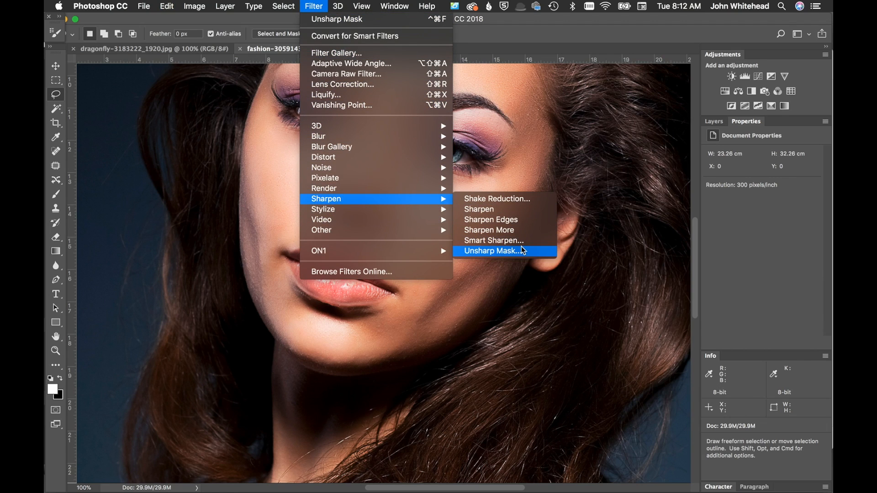
pyautogui.click(515, 251)
pyautogui.click(562, 301)
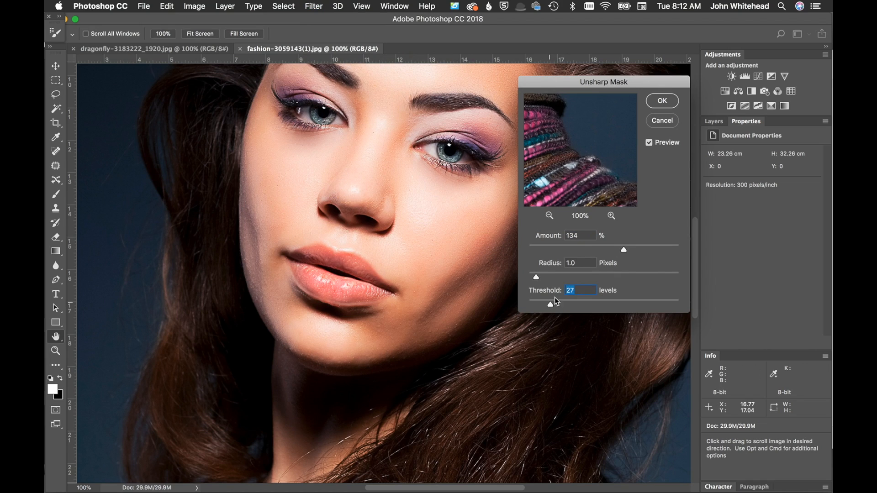
pyautogui.click(666, 103)
pyautogui.press('l')
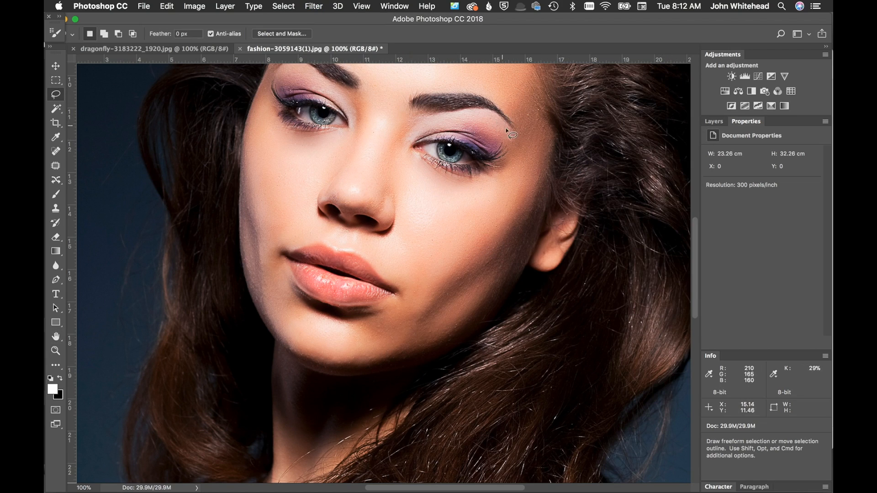
# Undo the portrait's sharpening steps back to the original image
pyautogui.press('super+z')
pyautogui.press('super+z')
pyautogui.press('super+z')
pyautogui.press('super+z')
pyautogui.press('super+z')
# Open the Smart Sharpen filter on the dragonfly image
pyautogui.press('super+minus')
pyautogui.press('super+minus')
pyautogui.press('super+minus')
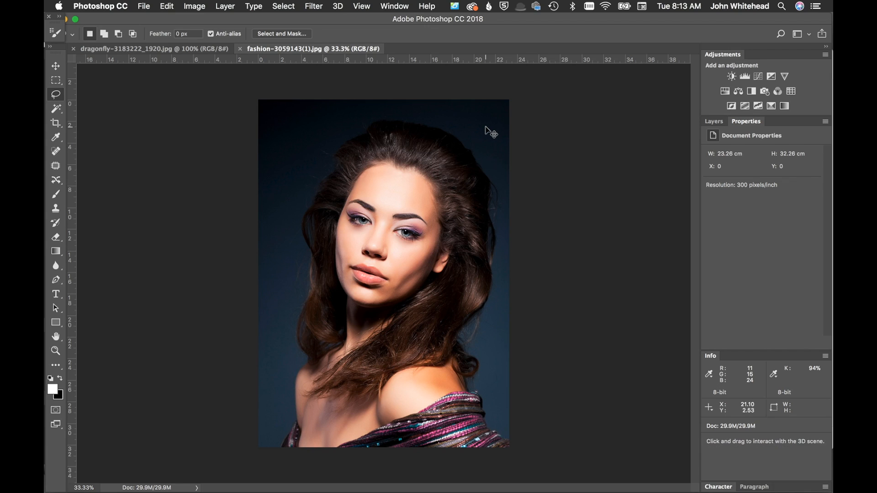
pyautogui.press('super+plus')
pyautogui.click(124, 49)
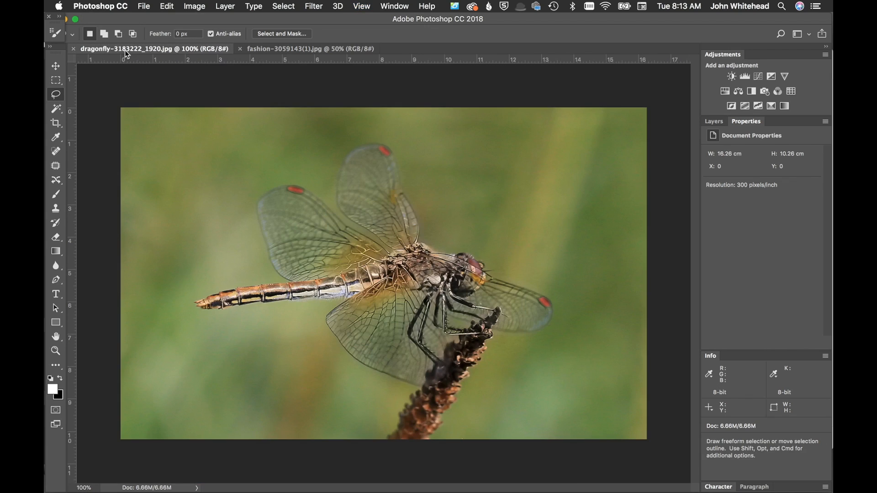
pyautogui.press('super+plus')
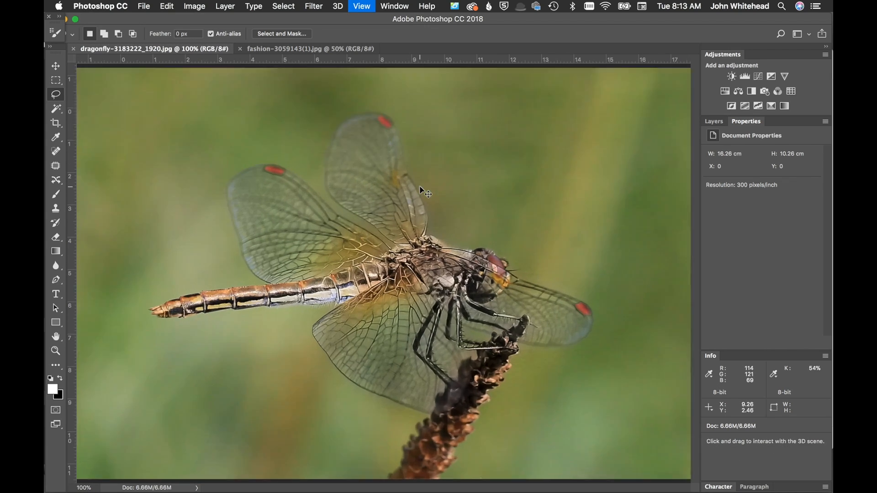
pyautogui.click(314, 6)
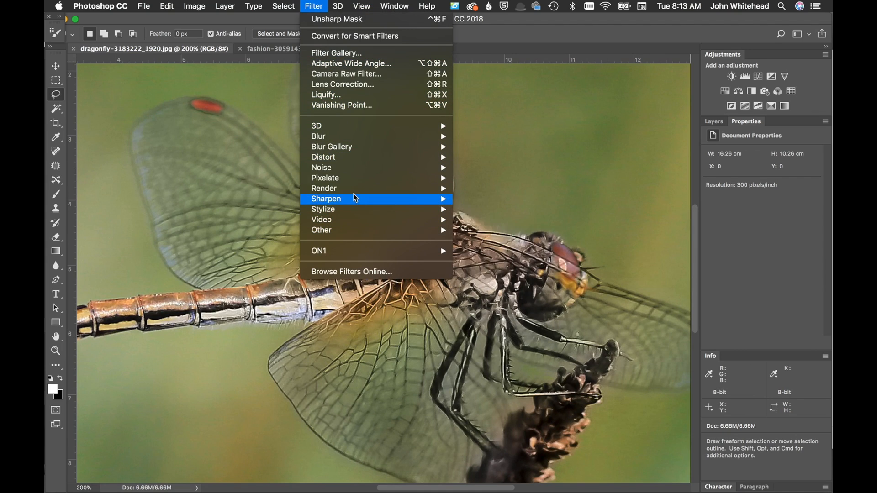
pyautogui.moveTo(354, 198)
pyautogui.click(514, 236)
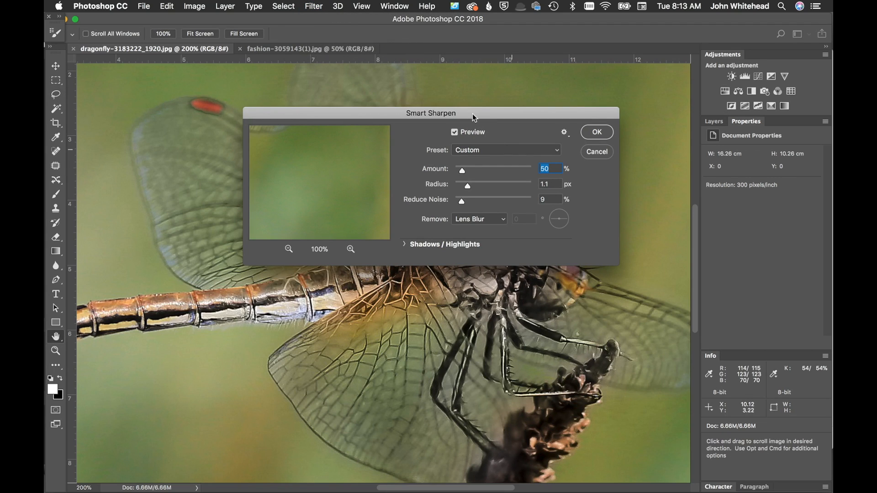
# Examine the Smart Sharpen preview and its Remove and Shadows/Highlights options
pyautogui.moveTo(469, 108); pyautogui.dragTo(655, 12)
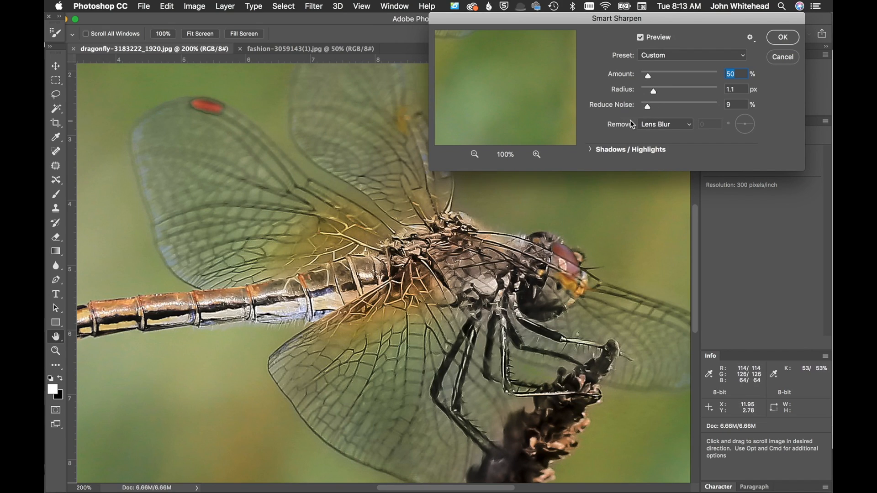
pyautogui.click(476, 155)
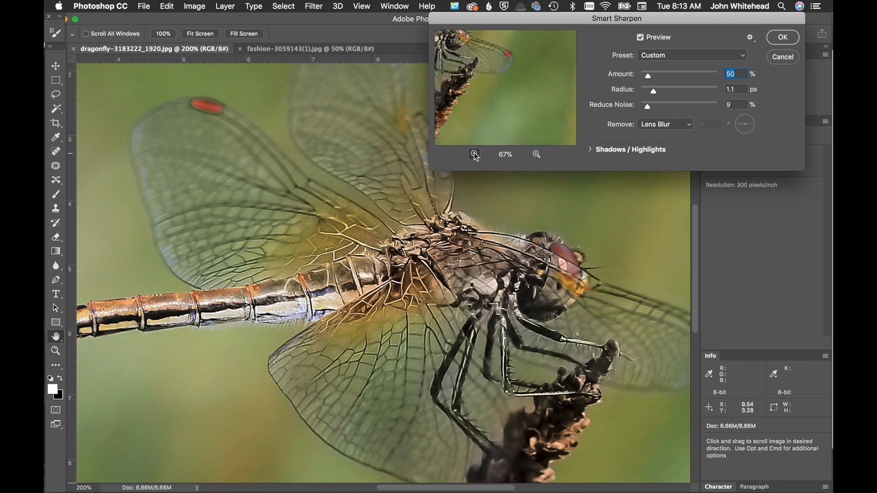
pyautogui.click(477, 155)
pyautogui.moveTo(491, 69); pyautogui.dragTo(521, 94)
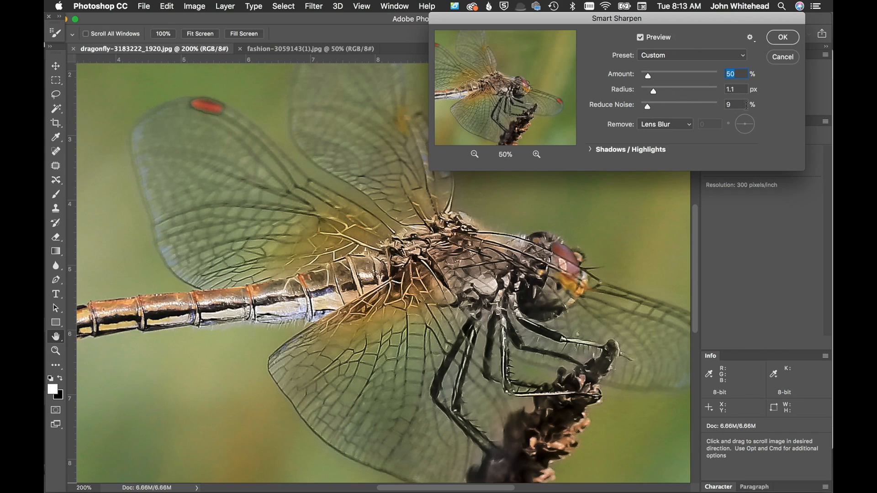
pyautogui.click(678, 124)
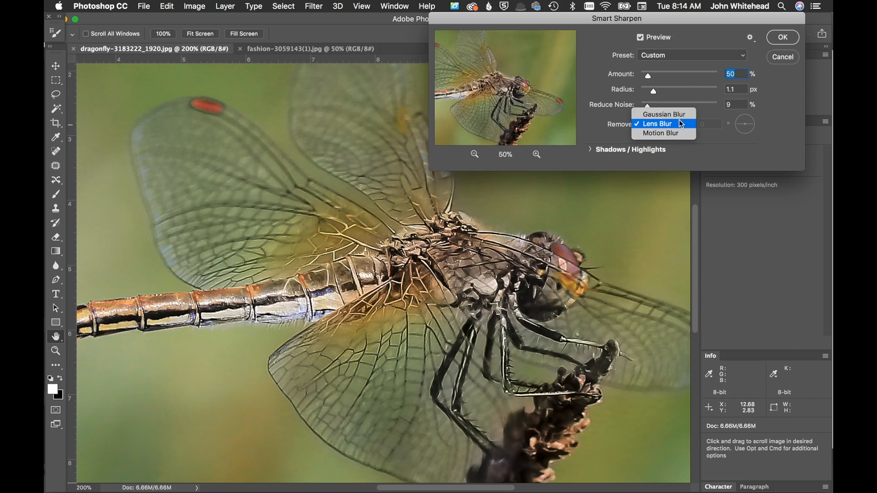
pyautogui.click(679, 120)
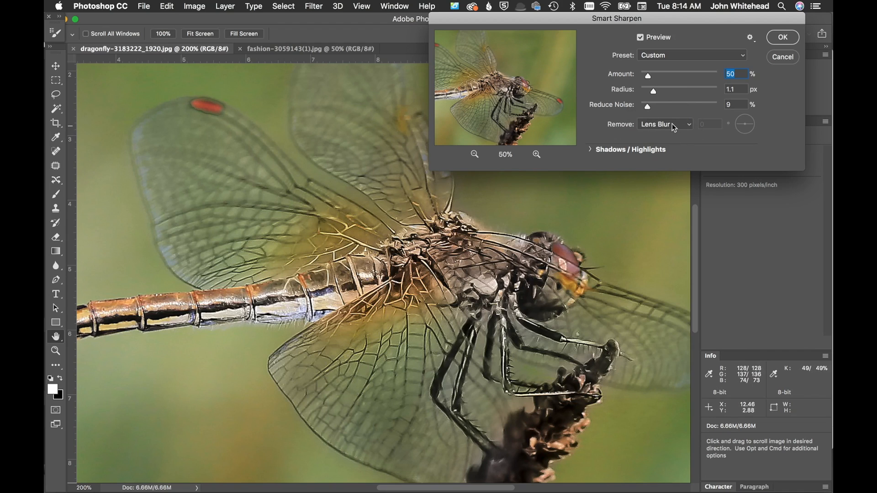
pyautogui.click(591, 148)
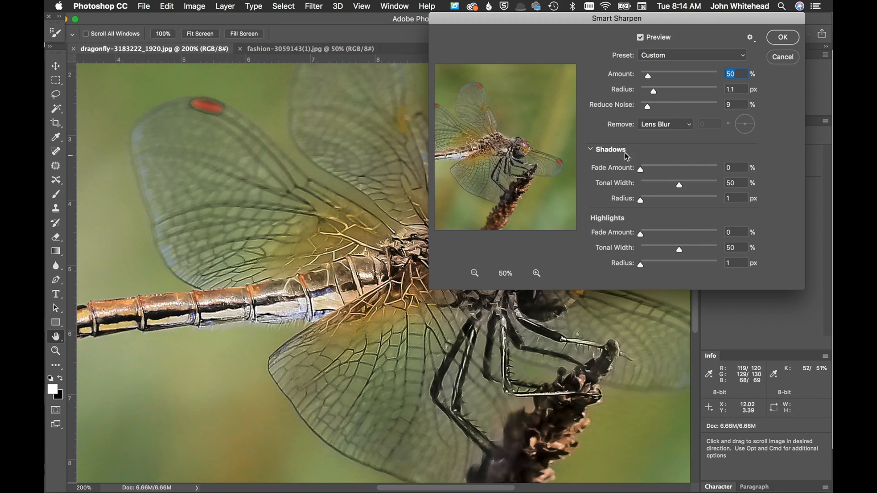
pyautogui.click(594, 150)
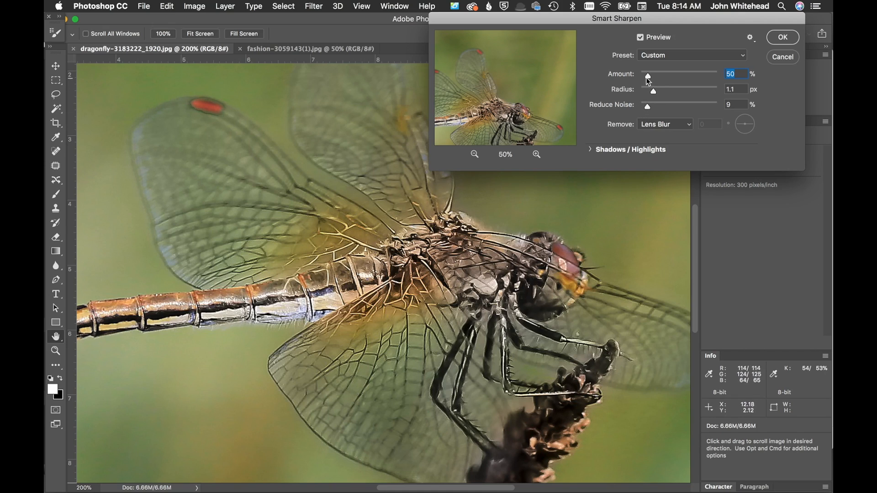
# Apply Smart Sharpen to the dragonfly with Amount 216% and compare the image before and after
pyautogui.moveTo(657, 74); pyautogui.dragTo(675, 76)
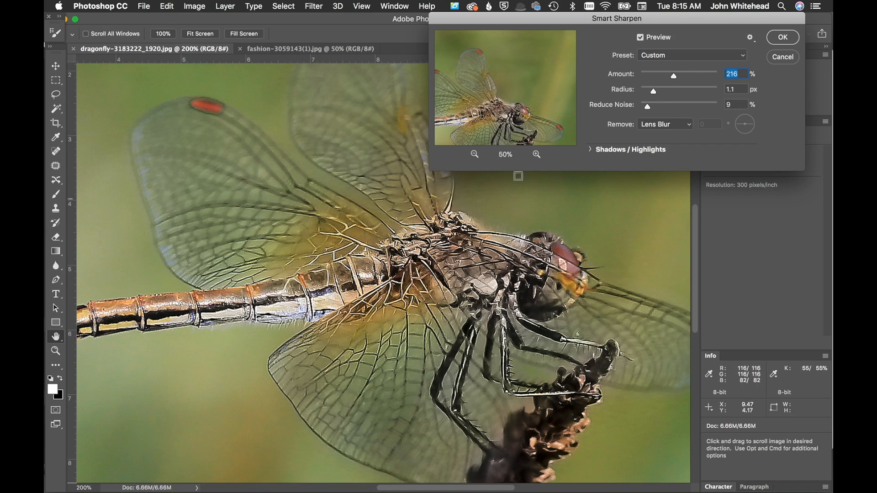
pyautogui.click(783, 37)
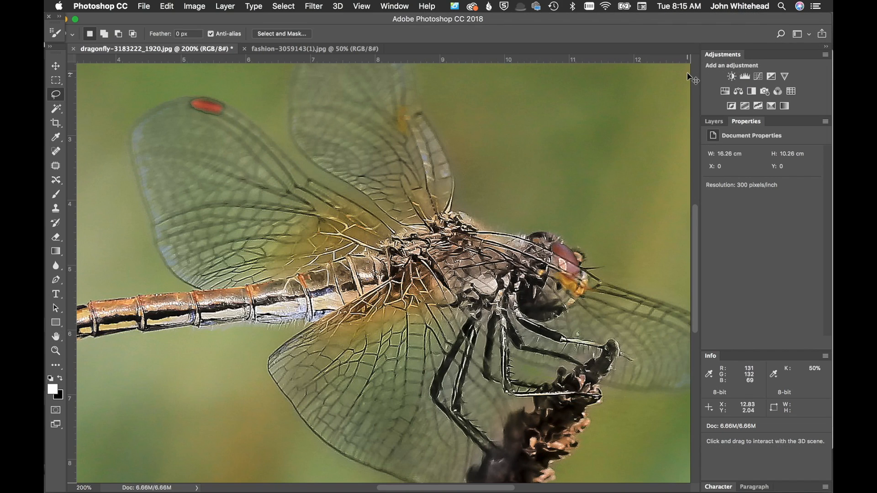
pyautogui.press('super+z')
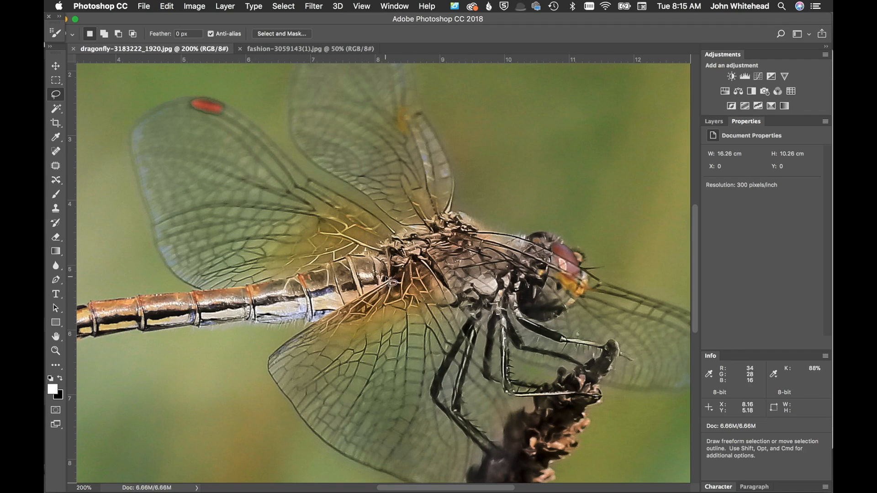
pyautogui.press('super+z')
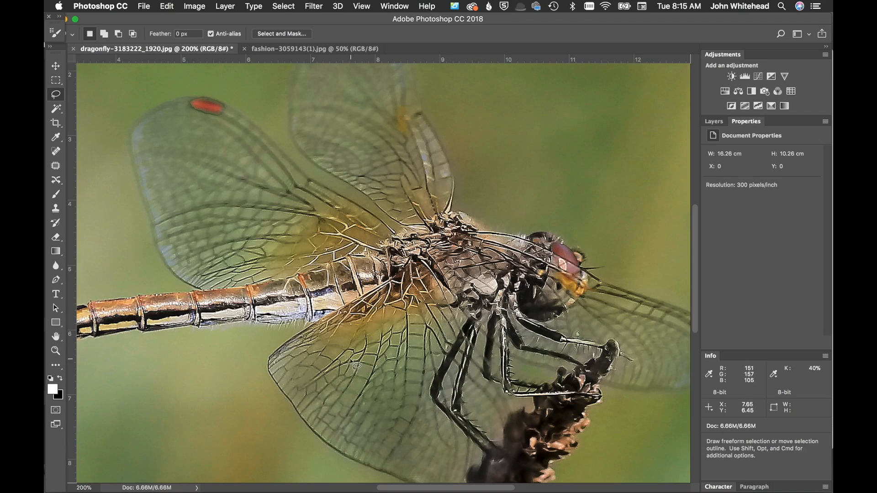
# Compare the sharpened dragonfly's wing detail close up before and after the filter
pyautogui.press('super+plus')
pyautogui.press('super+plus')
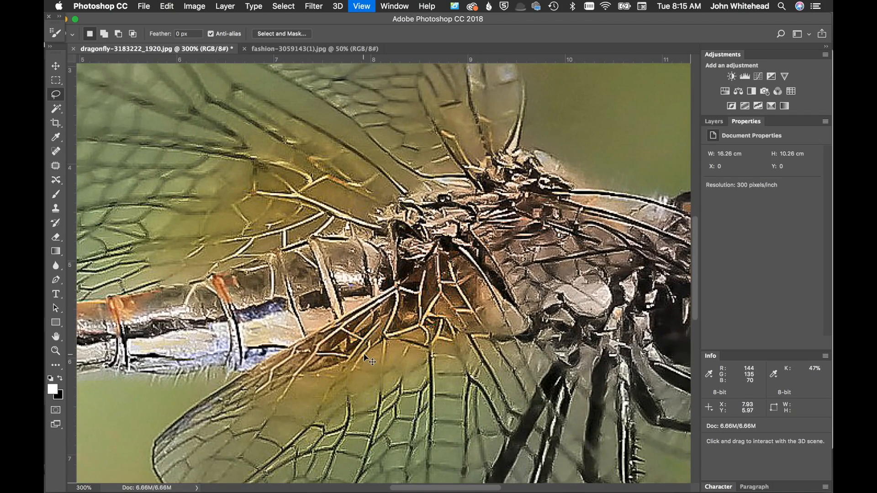
pyautogui.moveTo(411, 371); pyautogui.dragTo(388, 217)
pyautogui.press('super+z')
# Undo the Smart Sharpen on the dragonfly and zoom out to view the whole image
pyautogui.press('super+z')
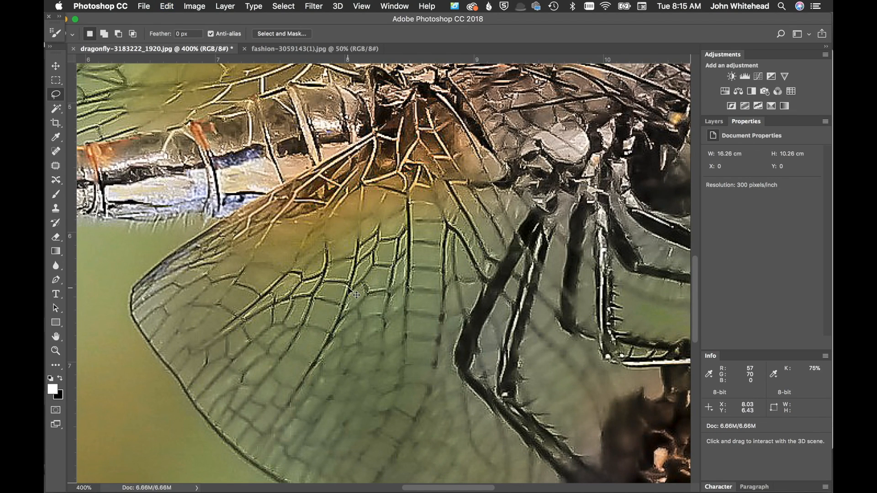
pyautogui.press('super+z')
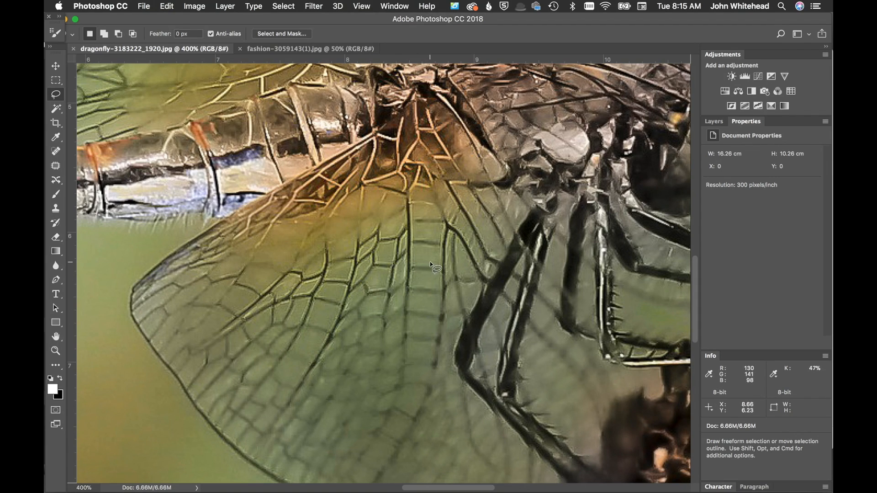
pyautogui.press('super+minus')
pyautogui.press('super+minus')
pyautogui.press('super+minus')
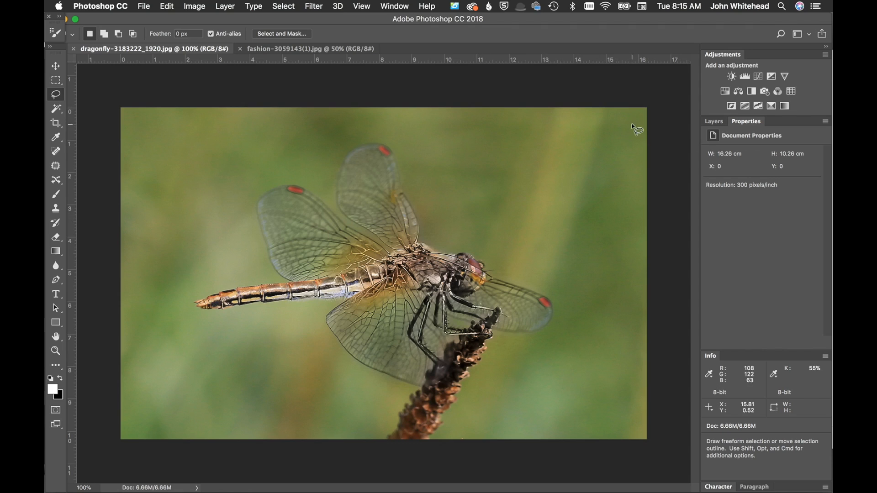
pyautogui.click(715, 122)
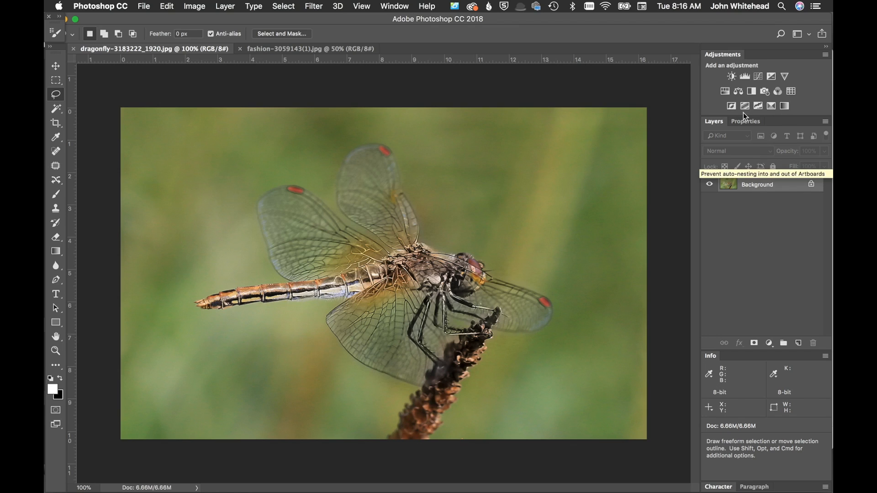
pyautogui.click(225, 5)
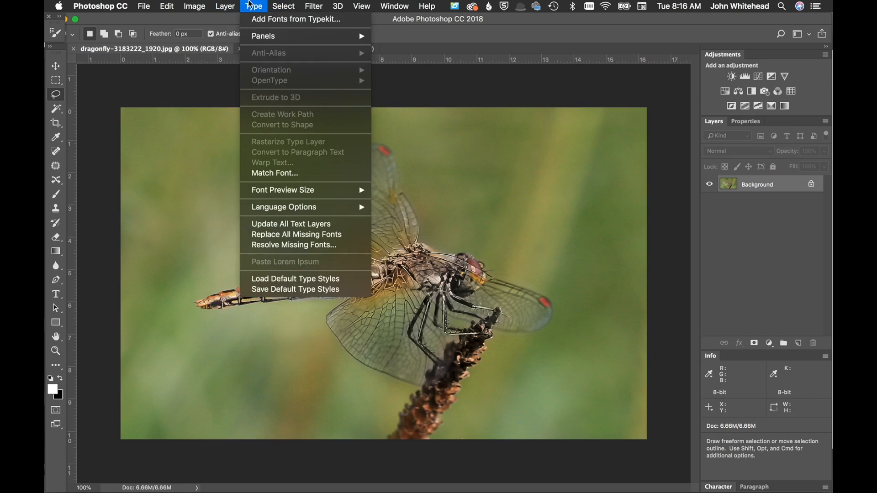
pyautogui.click(229, 6)
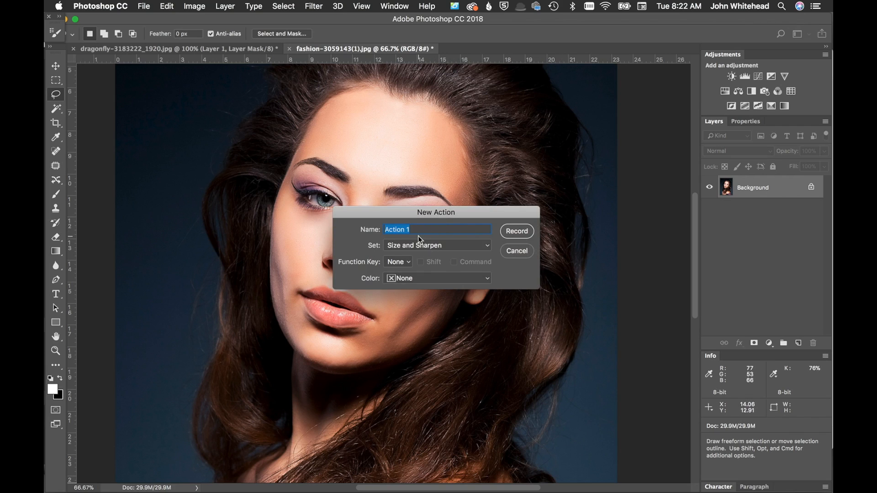
# Start recording a new action named High Freq Sharpen in the presenter's own action set, colour-coded Blue
pyautogui.write('High Freq Sharpen')
pyautogui.click(442, 245)
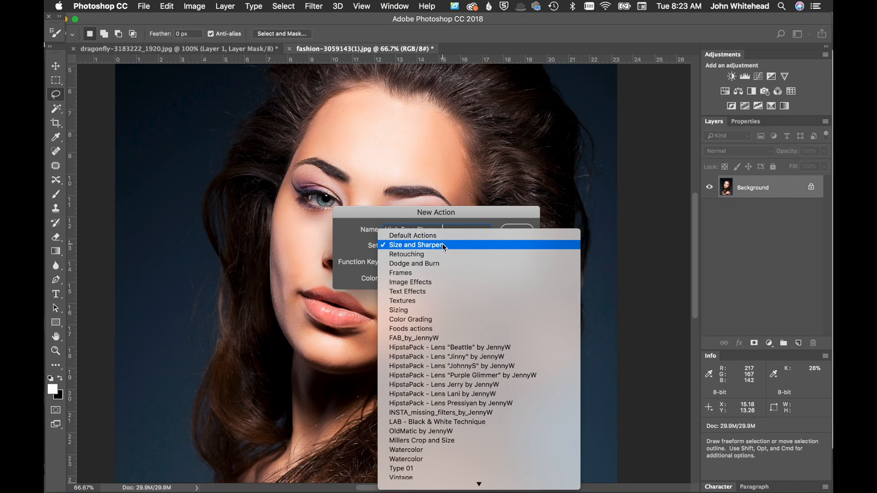
pyautogui.moveTo(420, 485)
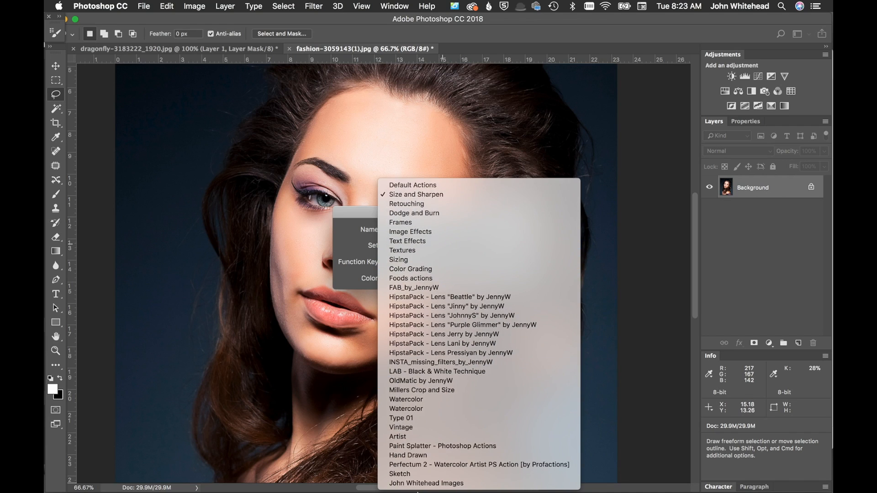
pyautogui.click(421, 483)
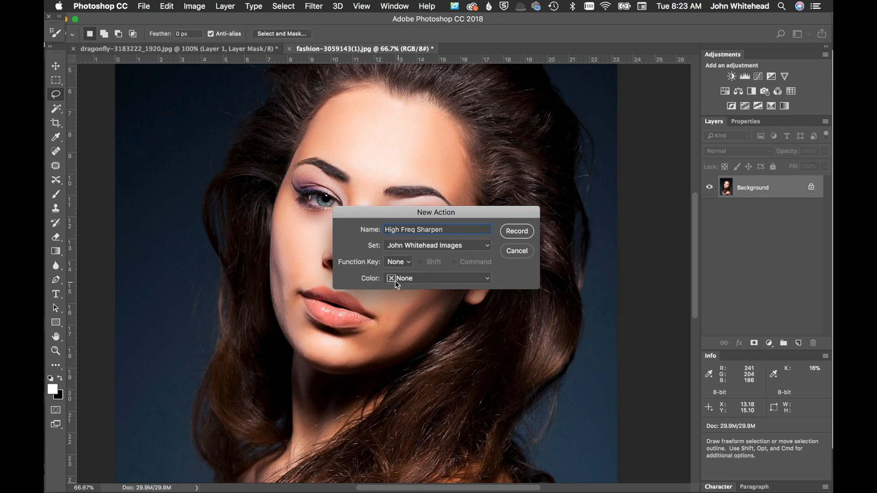
pyautogui.click(441, 279)
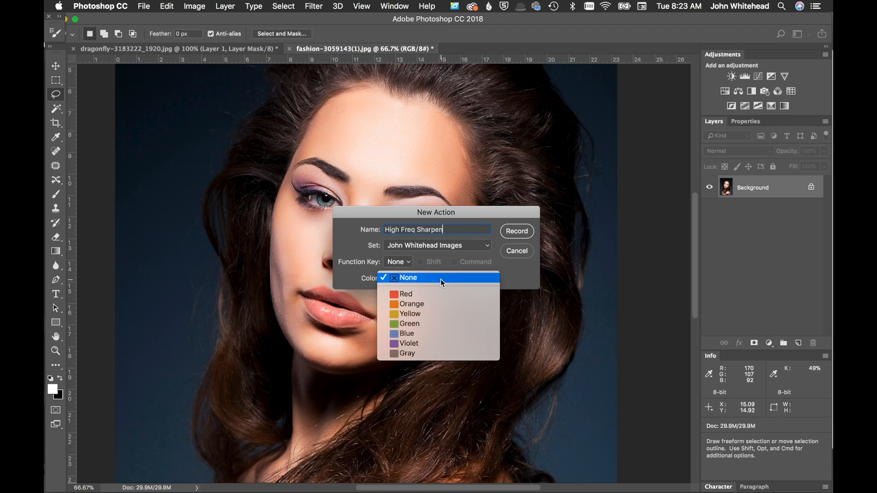
pyautogui.click(447, 334)
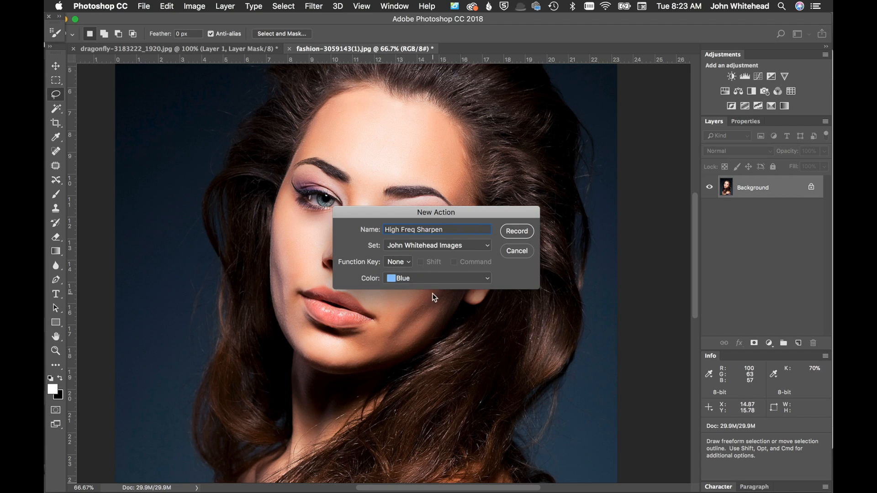
pyautogui.click(522, 233)
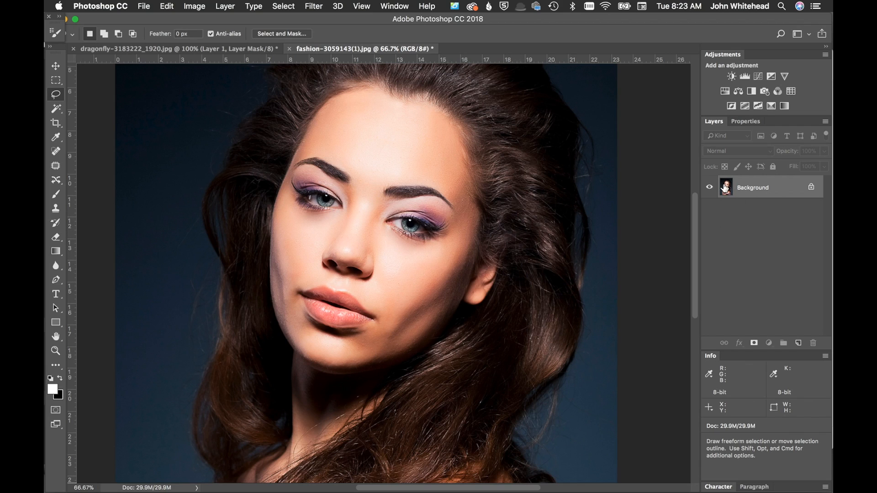
# Duplicate the portrait's Background layer twice
pyautogui.moveTo(726, 198); pyautogui.dragTo(725, 195)
pyautogui.press('super+j')
pyautogui.press('super+j')
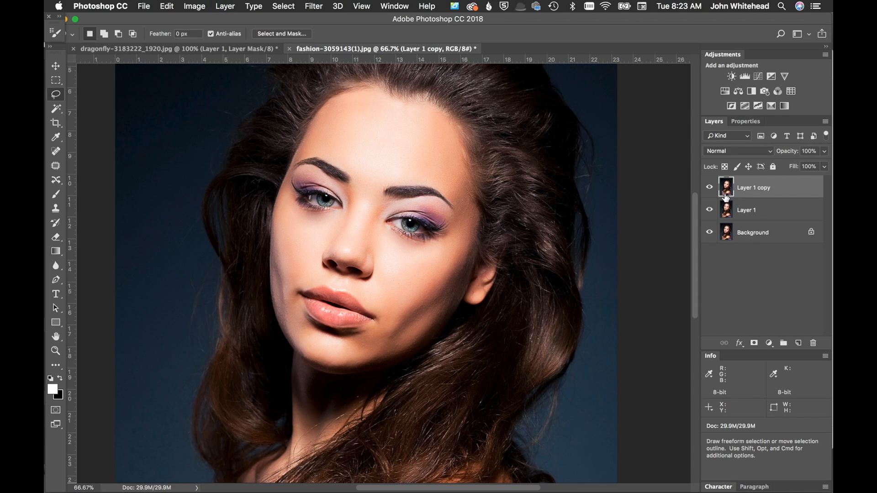
# Rename the lower duplicate layer blue and the upper duplicate layer sharp
pyautogui.doubleClick(747, 210)
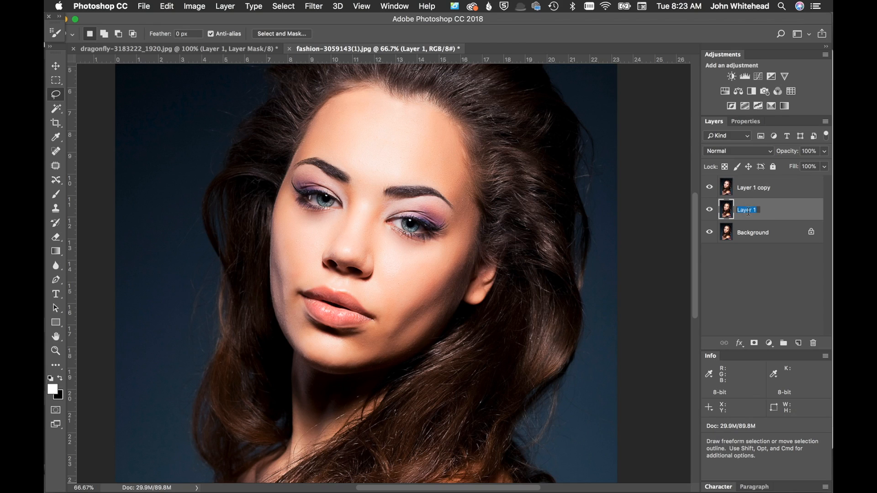
pyautogui.write('blue')
pyautogui.doubleClick(753, 188)
pyautogui.write('sharp')
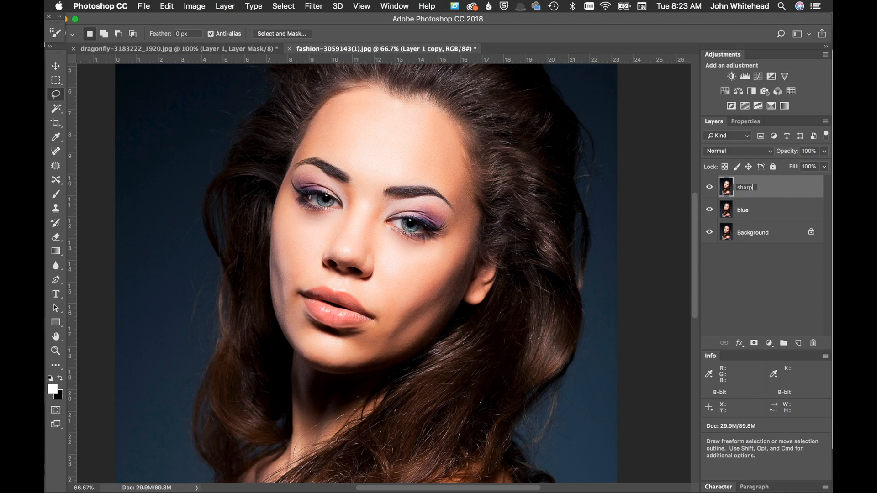
pyautogui.press('Return')
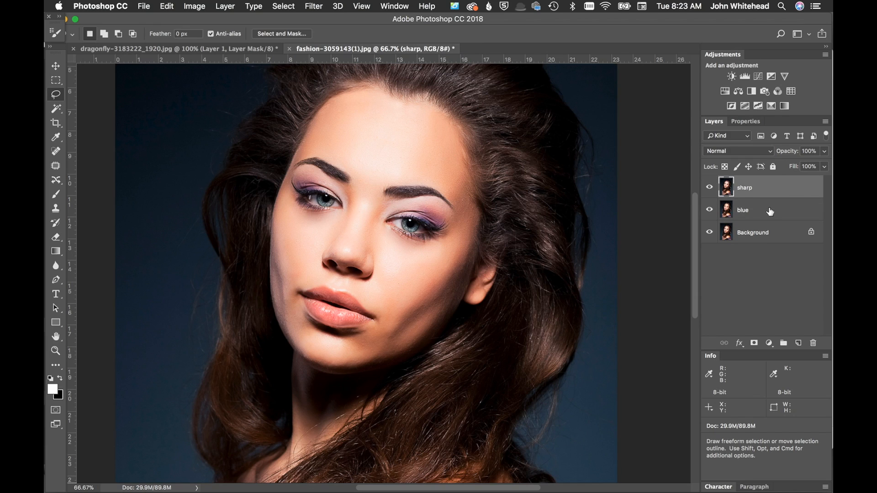
# Apply a 5-pixel Gaussian Blur to the blue layer and preview it by toggling the sharp layer's visibility
pyautogui.click(729, 212)
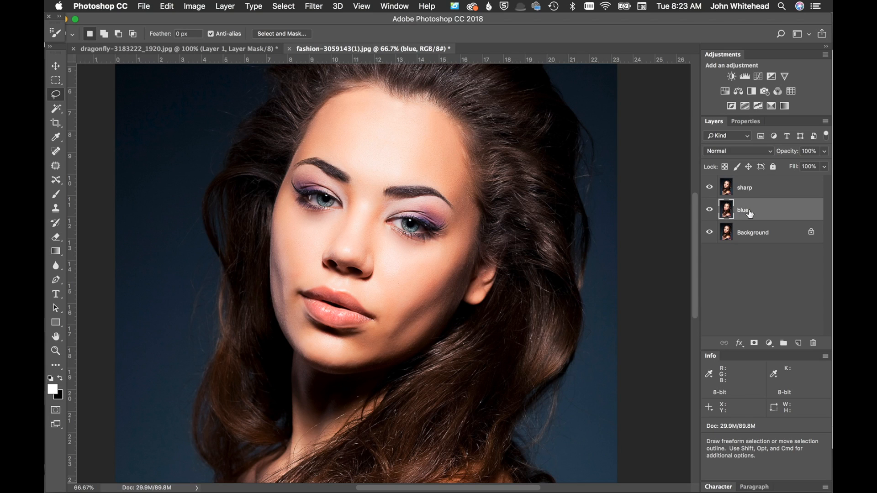
pyautogui.click(313, 5)
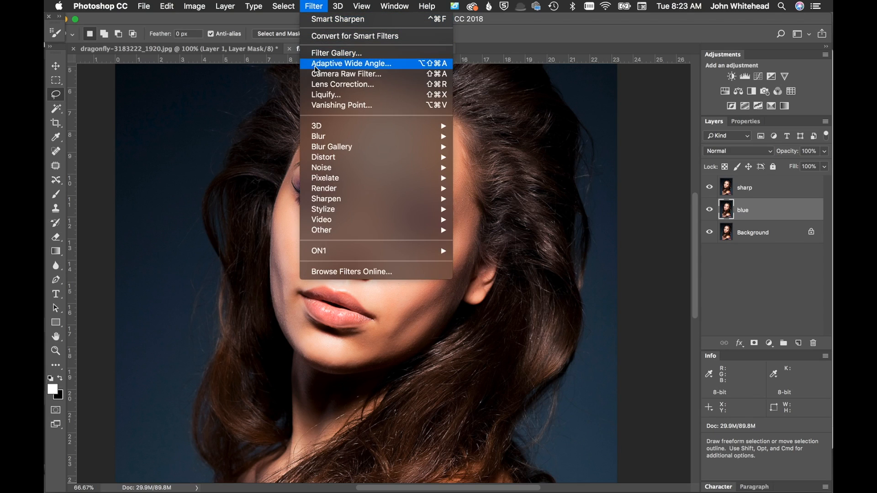
pyautogui.moveTo(323, 140)
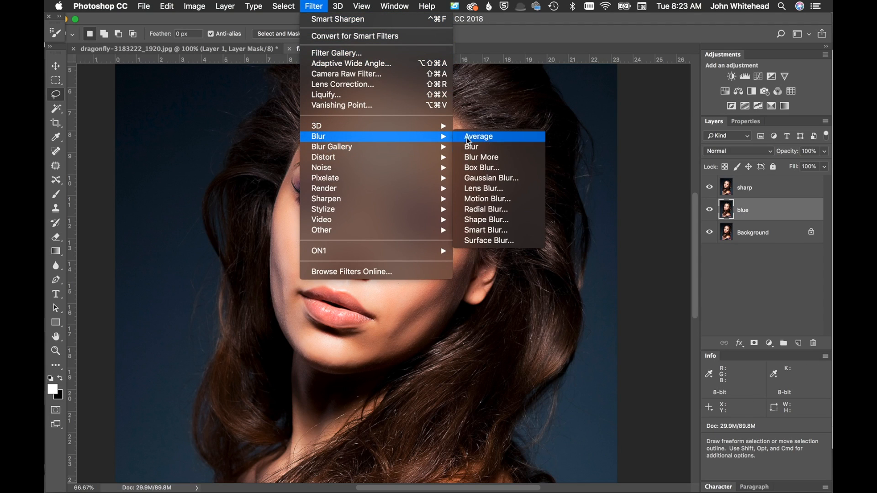
pyautogui.click(490, 179)
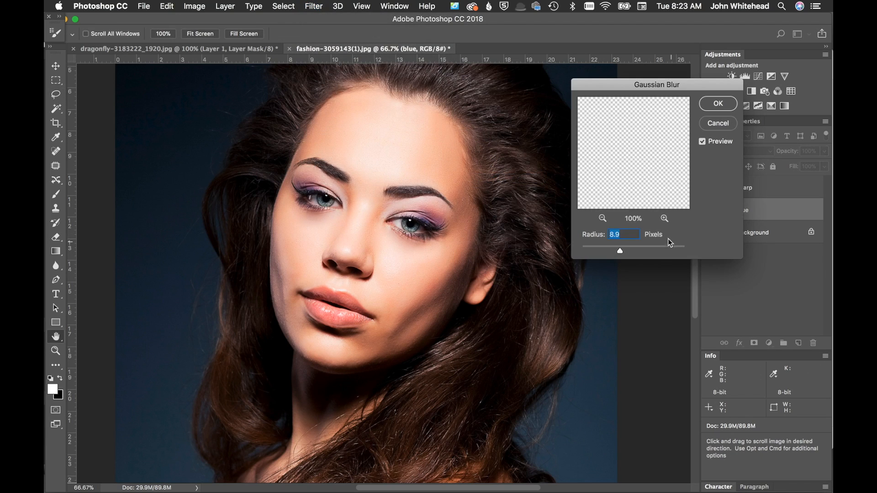
pyautogui.write('5')
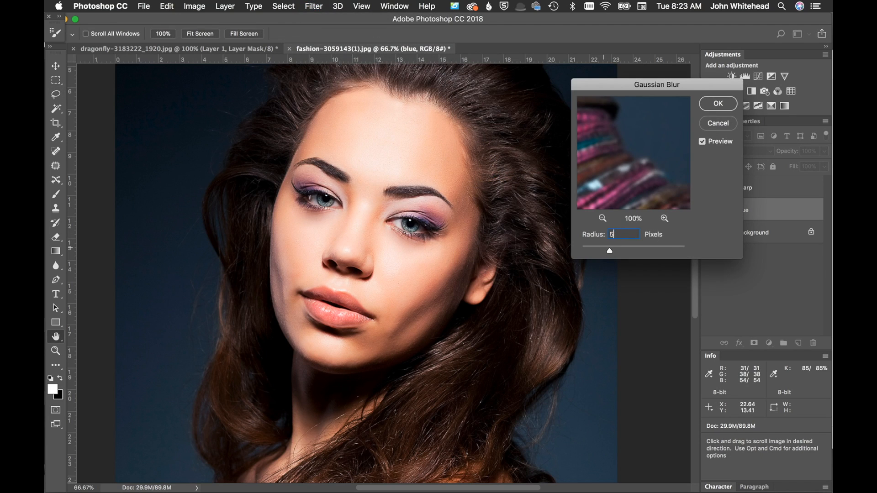
pyautogui.click(718, 103)
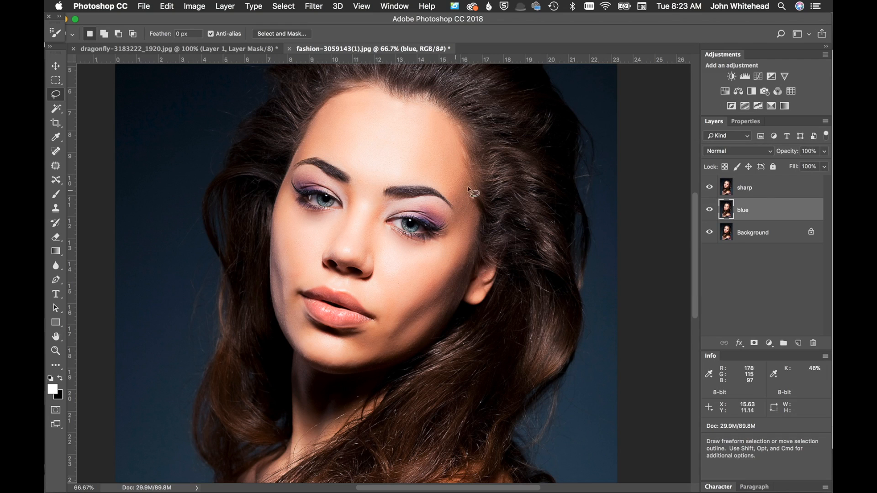
pyautogui.click(710, 188)
pyautogui.click(711, 188)
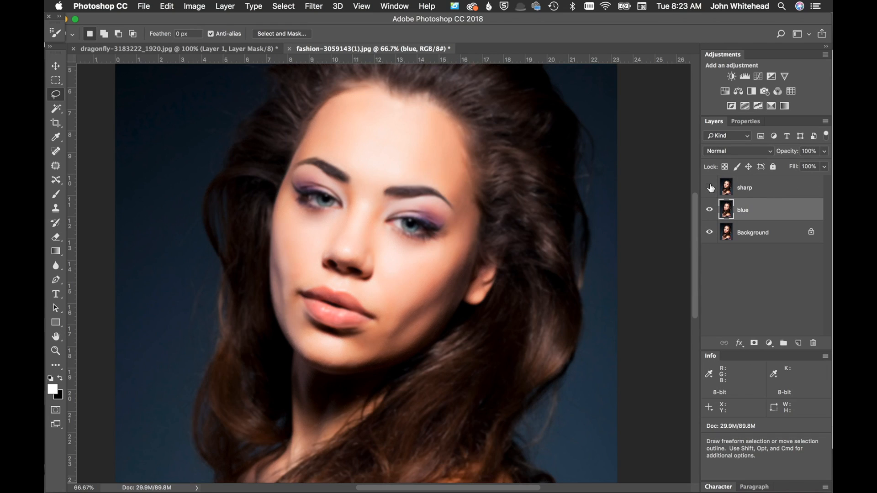
pyautogui.click(710, 188)
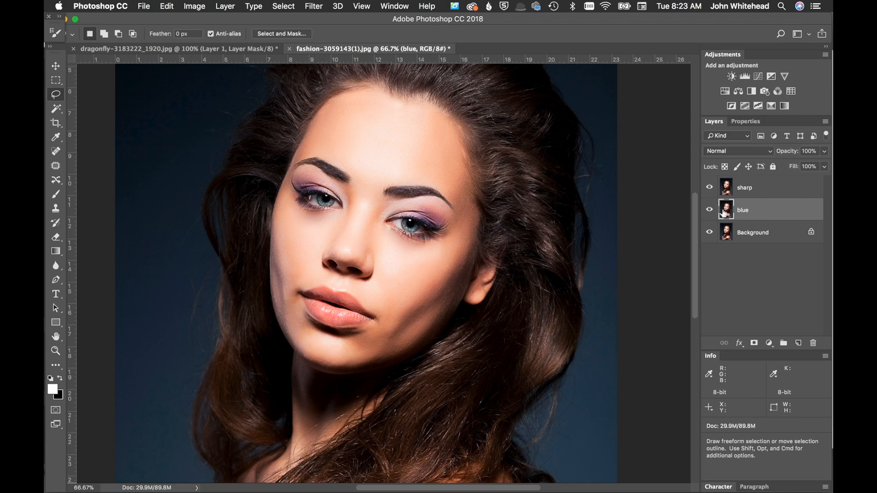
# Apply Image to the sharp layer from the blue layer with Subtract blending, scale 2 and offset 128
pyautogui.click(743, 189)
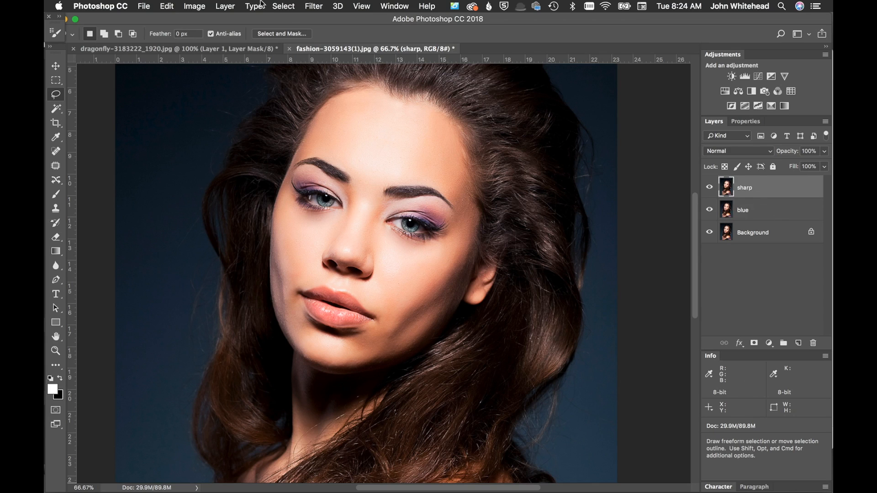
pyautogui.click(198, 6)
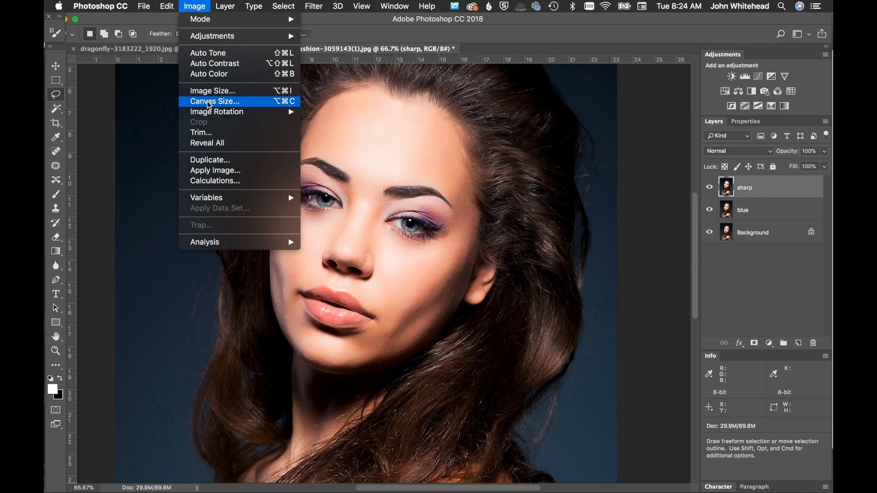
pyautogui.click(213, 171)
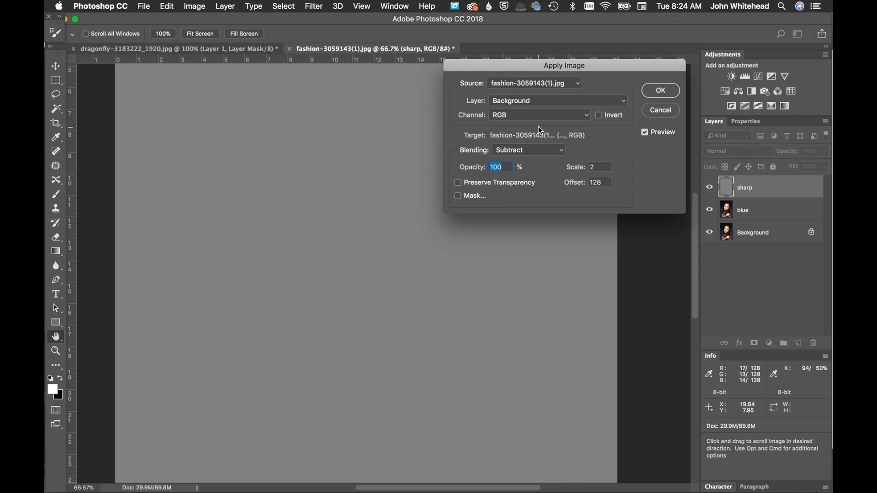
pyautogui.click(535, 102)
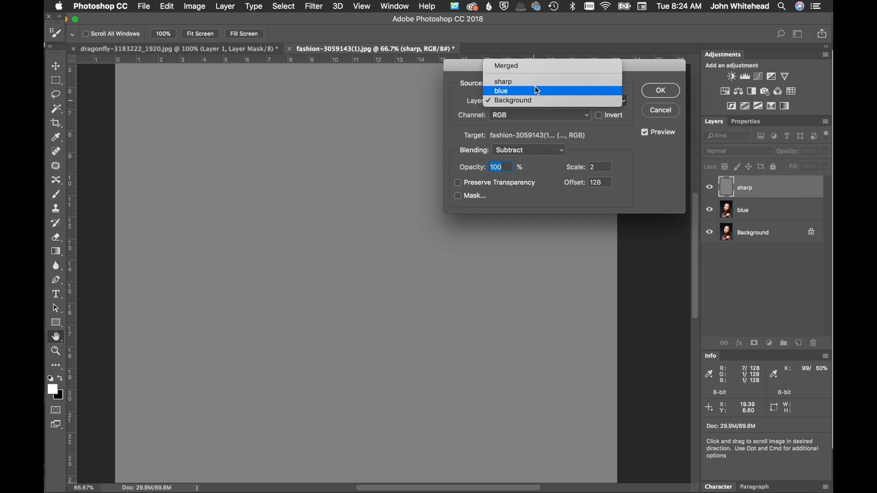
pyautogui.click(536, 88)
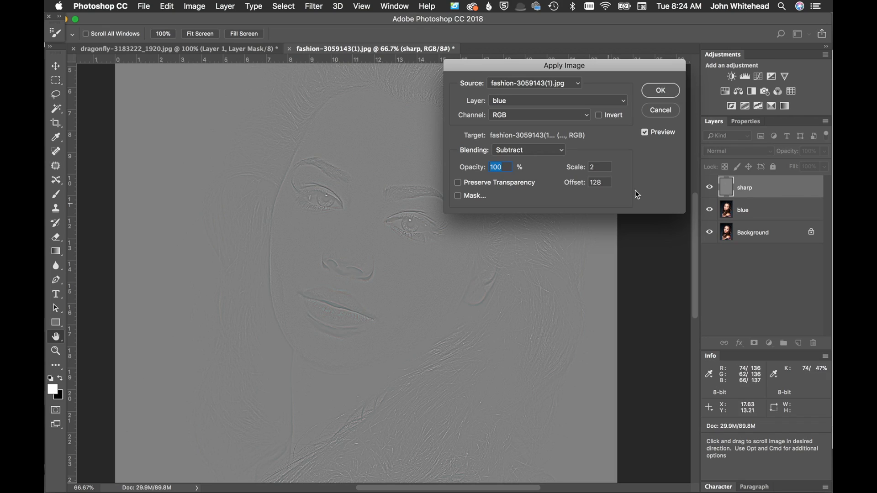
pyautogui.click(662, 91)
pyautogui.press('l')
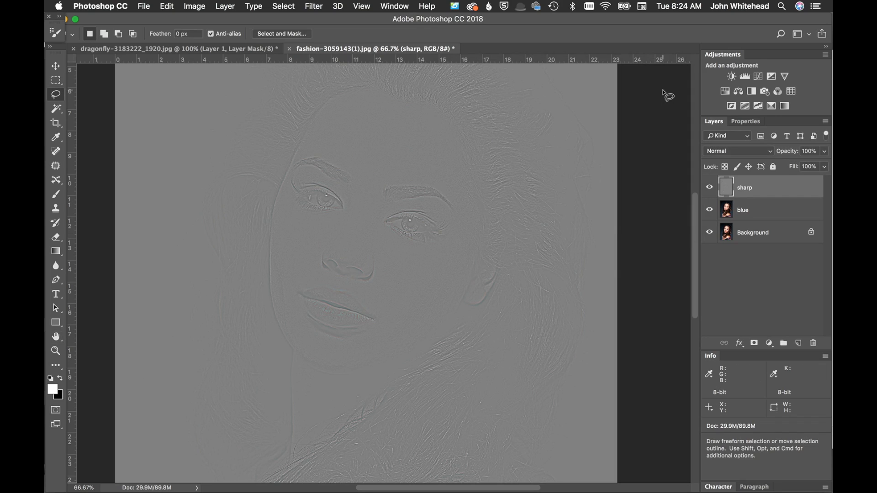
# Set the sharp layer's blend mode to Linear Light and delete the blue layer
pyautogui.click(730, 150)
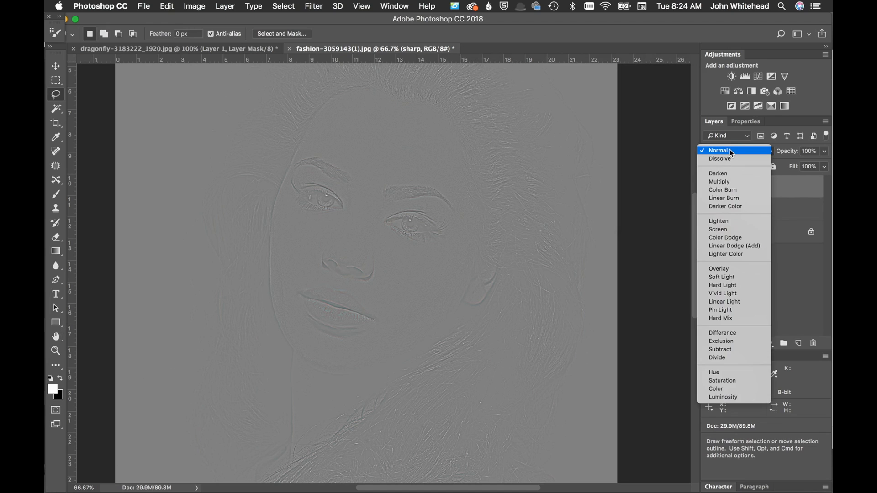
pyautogui.click(732, 303)
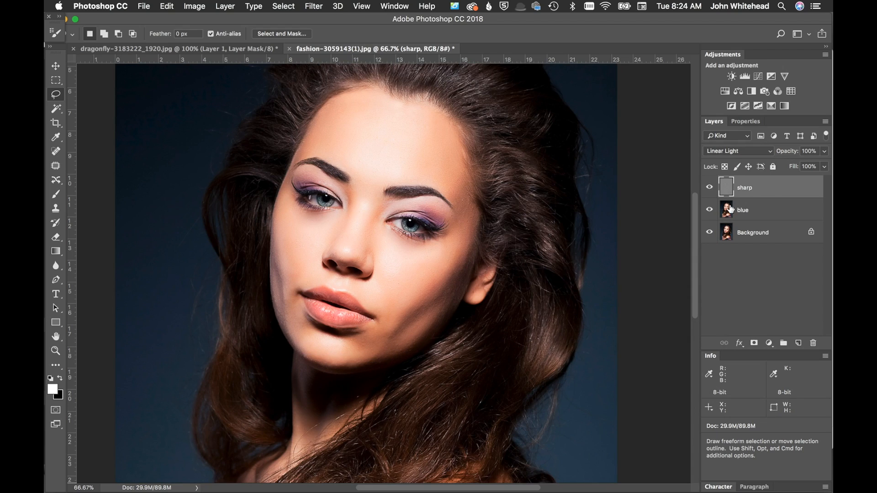
pyautogui.moveTo(730, 210); pyautogui.dragTo(813, 343)
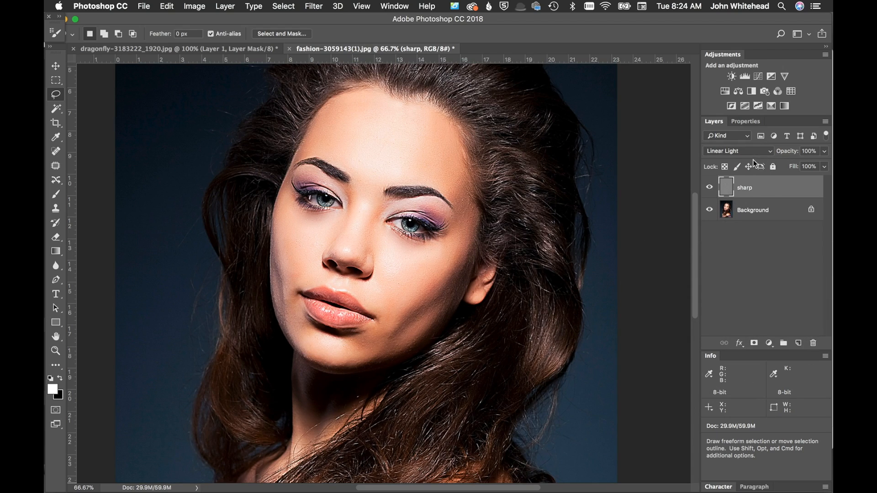
# Zoom in to inspect the sharpened face, then compare it with the sharp layer hidden
pyautogui.press('super+equal')
pyautogui.press('super+equal')
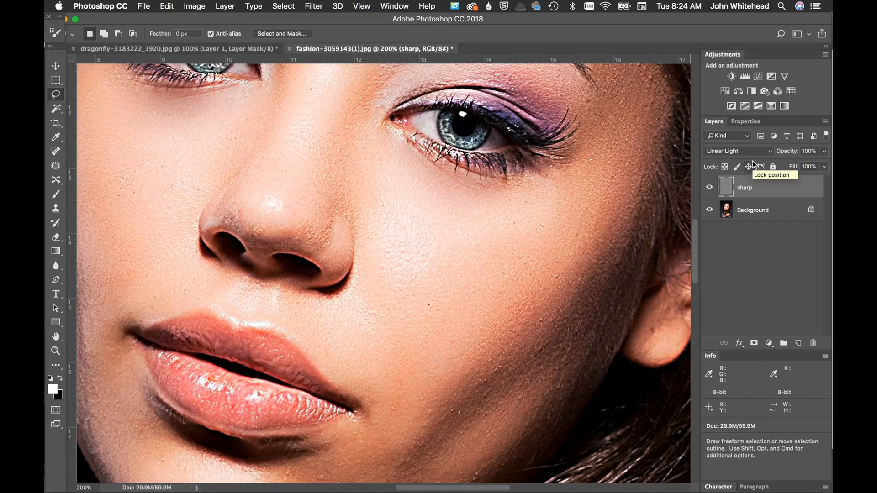
pyautogui.press('super+minus')
pyautogui.press('super+minus')
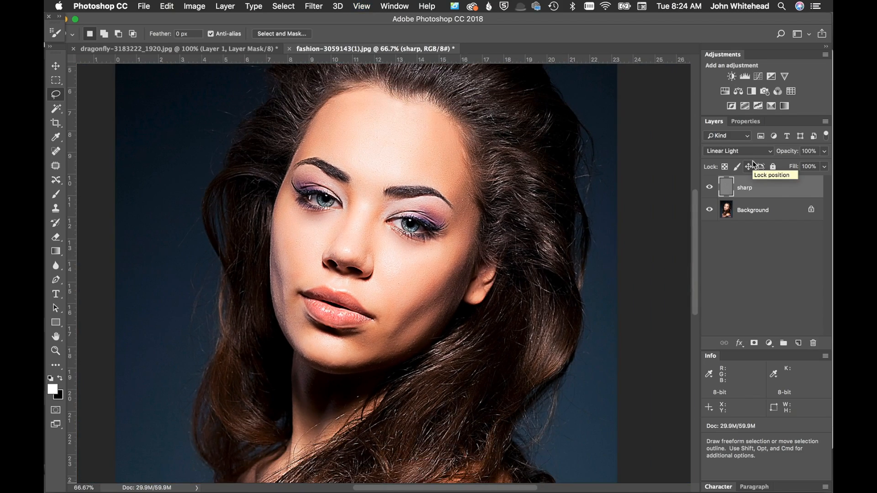
pyautogui.click(709, 188)
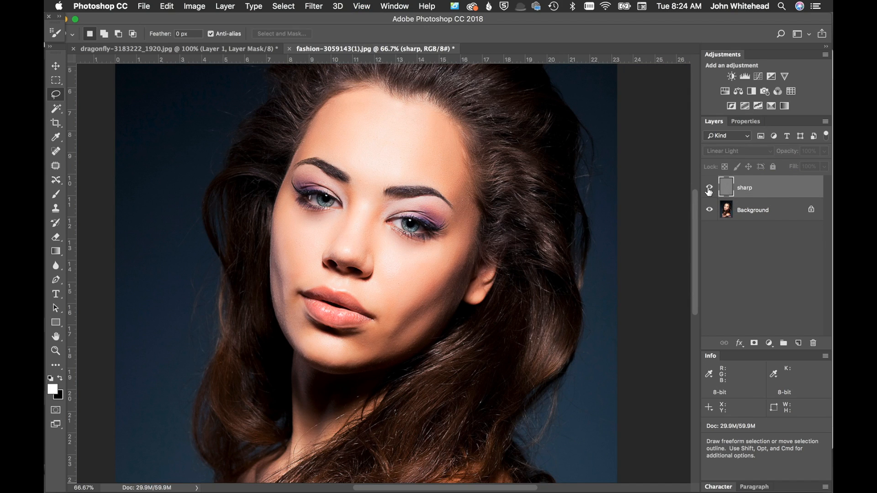
# Toggle the sharp layer's visibility to compare the sharpened image with the original
pyautogui.click(709, 188)
pyautogui.click(709, 188)
pyautogui.click(709, 189)
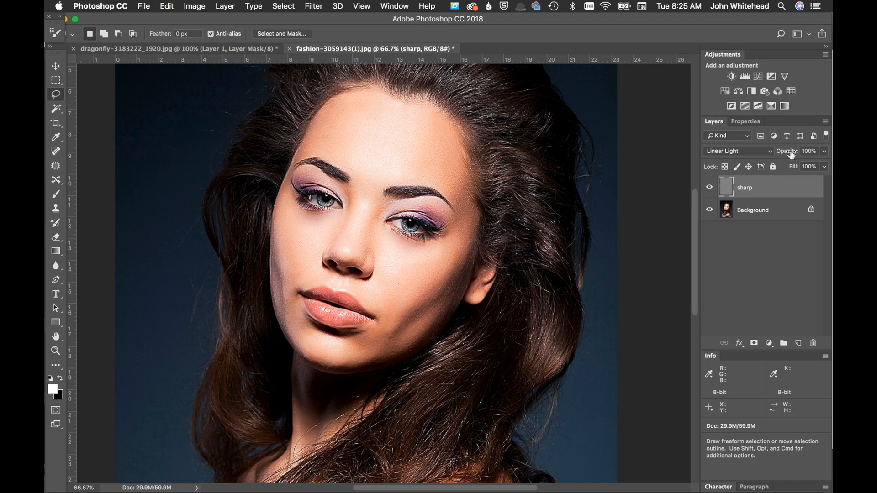
# Lower the sharp layer's opacity to 52% and add a layer mask to it
pyautogui.moveTo(794, 154); pyautogui.dragTo(767, 156)
pyautogui.click(754, 345)
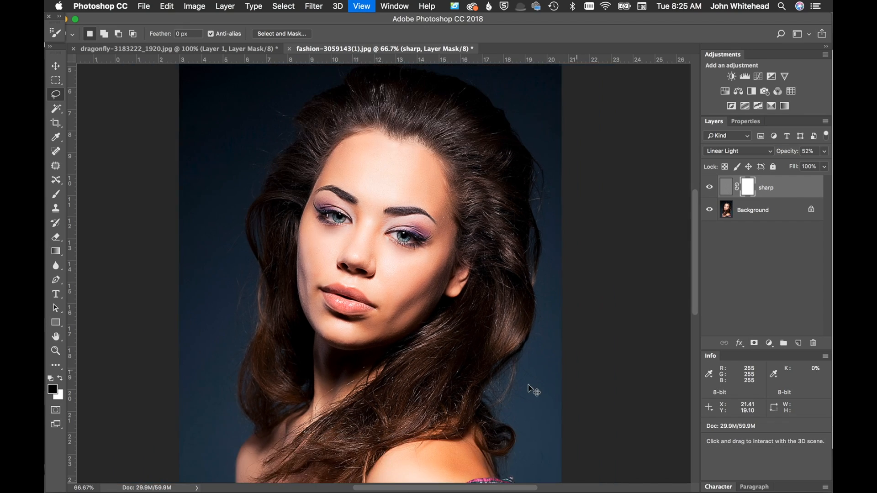
# Paint black on the sharp layer's mask with a large brush to hide the sharpening from the background edges
pyautogui.press('super+minus')
pyautogui.press('super+minus')
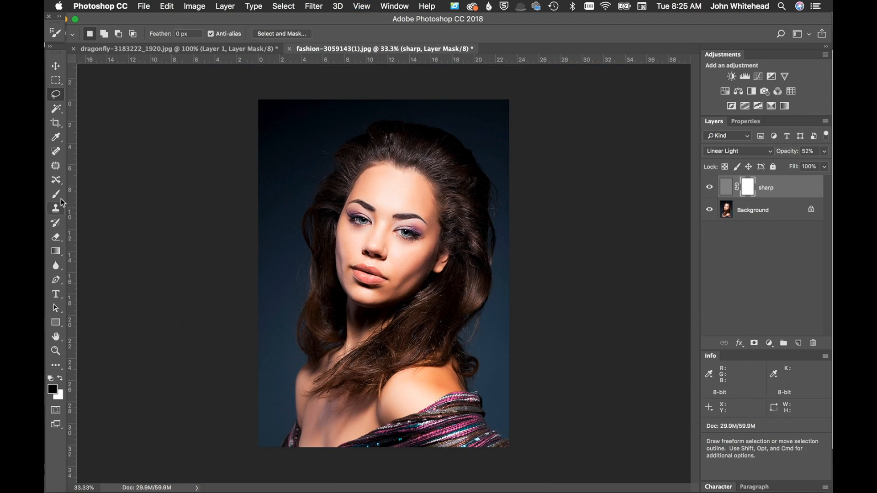
pyautogui.click(61, 198)
pyautogui.moveTo(280, 161); pyautogui.dragTo(306, 160)
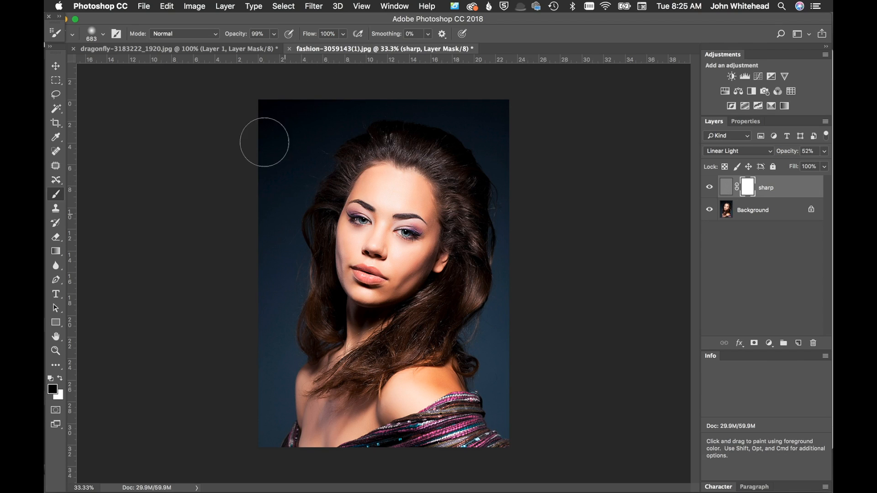
pyautogui.moveTo(511, 188)
pyautogui.mouseDown()
pyautogui.moveTo(487, 355)
pyautogui.moveTo(516, 452)
pyautogui.mouseUp()
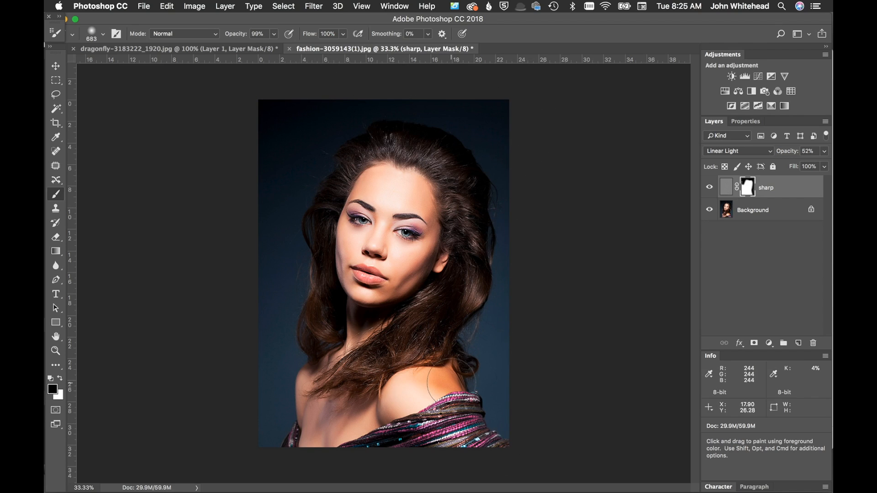
pyautogui.moveTo(452, 384); pyautogui.dragTo(341, 423)
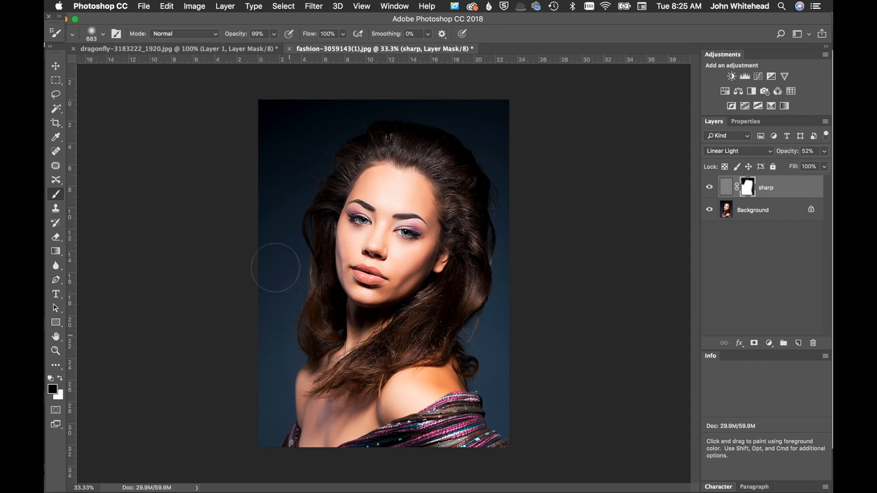
pyautogui.moveTo(319, 78); pyautogui.dragTo(308, 109)
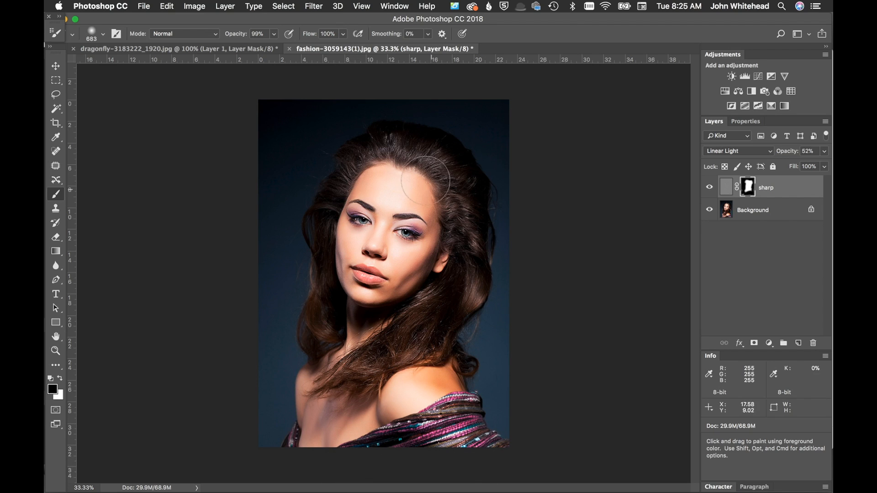
# Shrink the brush to 300 px and paint over the face's skin on the mask to remove sharpening there
pyautogui.press('super+plus')
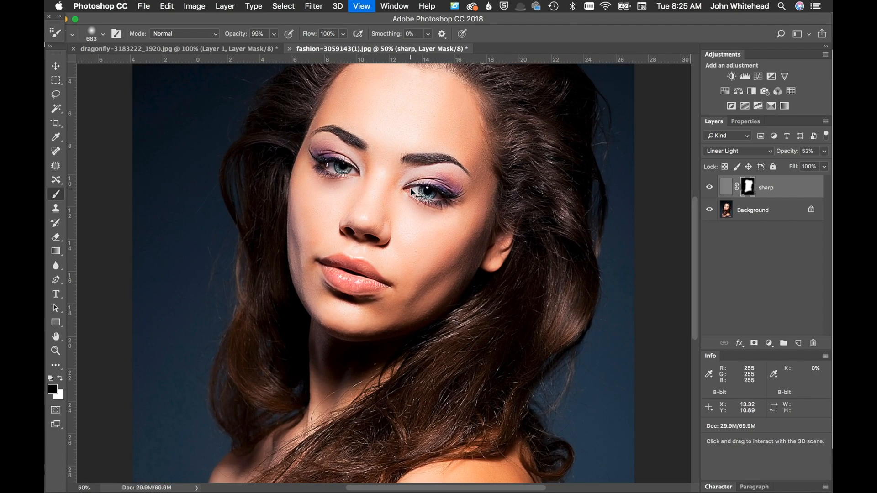
pyautogui.press('[')
pyautogui.press('[')
pyautogui.press('[')
pyautogui.press('[')
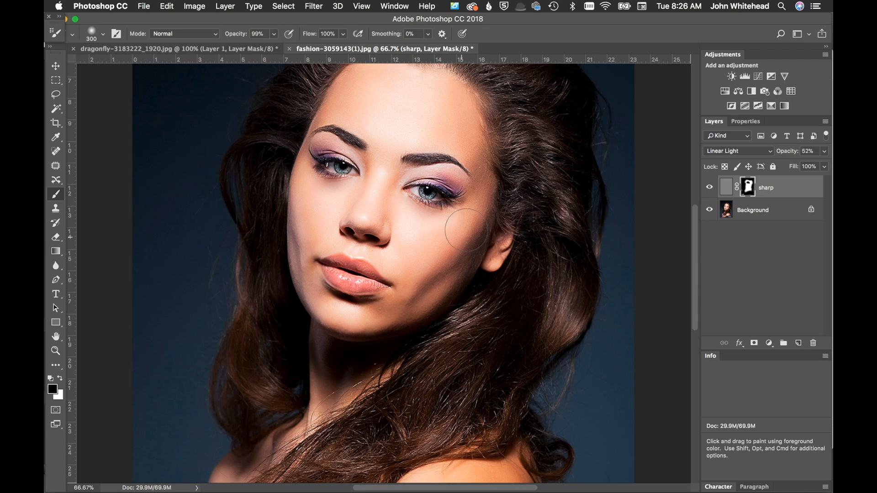
pyautogui.moveTo(482, 200); pyautogui.dragTo(482, 187)
pyautogui.moveTo(478, 145)
pyautogui.mouseDown()
pyautogui.moveTo(447, 107)
pyautogui.moveTo(417, 99)
pyautogui.moveTo(385, 127)
pyautogui.moveTo(382, 150)
pyautogui.mouseUp()
# Raise the sharp layer's opacity to 99%
pyautogui.moveTo(789, 153); pyautogui.dragTo(817, 153)
pyautogui.press('super+1')
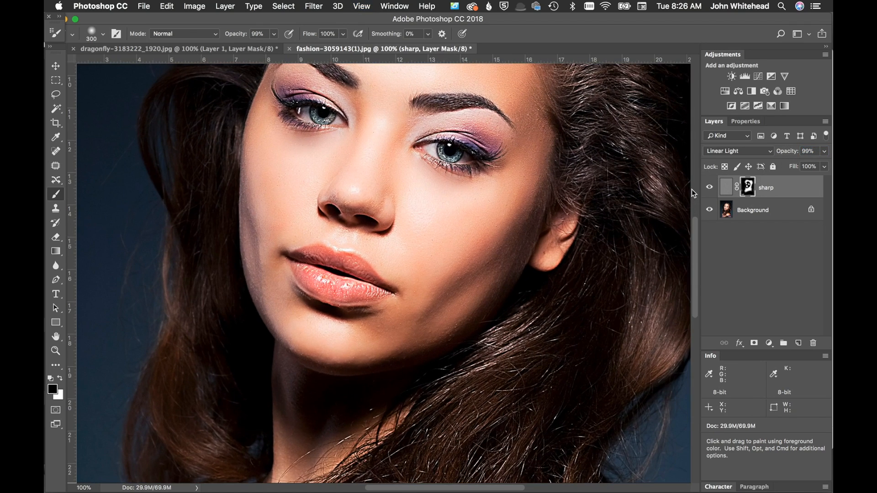
pyautogui.moveTo(593, 202); pyautogui.dragTo(481, 289)
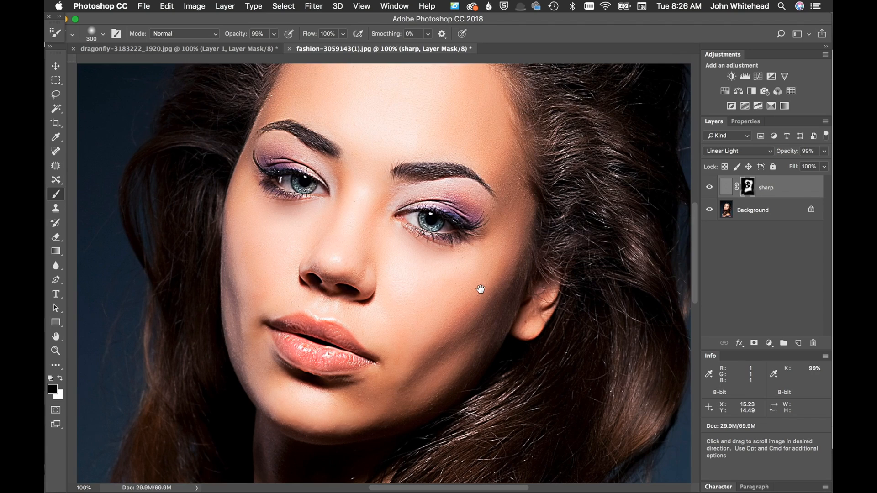
# Toggle the sharp layer's visibility to compare the masked sharpening on the face and hair
pyautogui.click(712, 188)
pyautogui.click(711, 189)
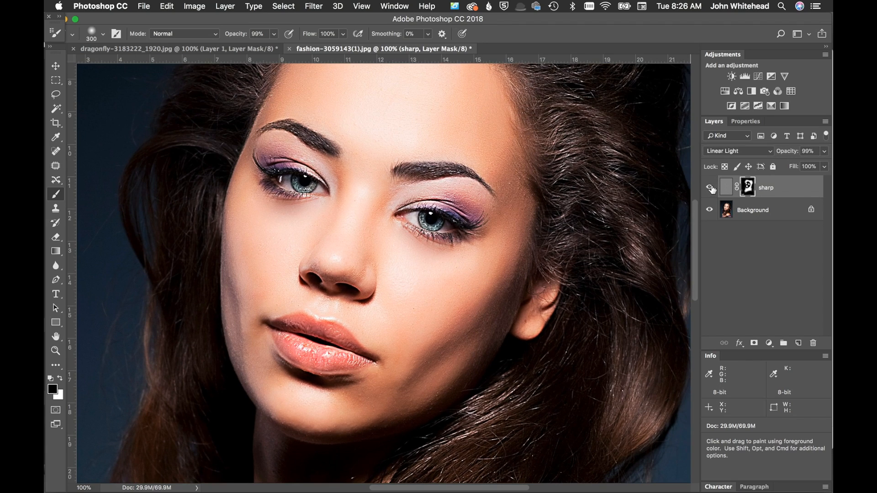
pyautogui.click(711, 188)
pyautogui.click(712, 188)
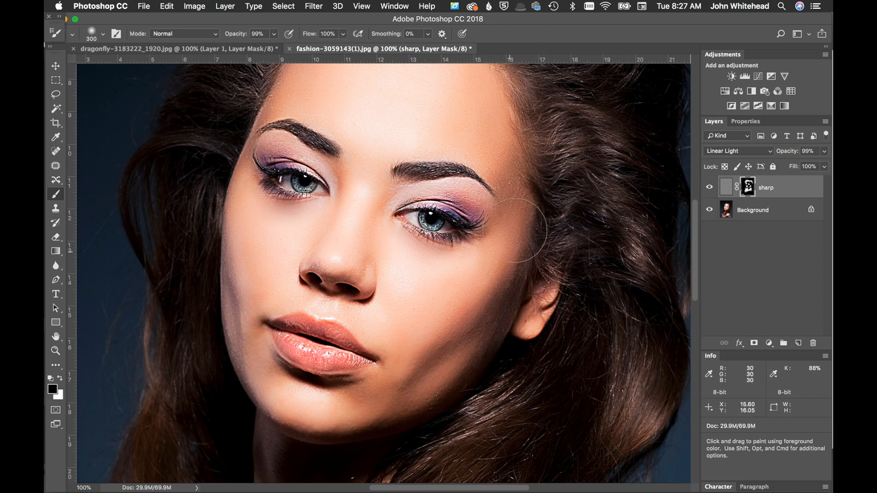
pyautogui.scroll(5, 539, 192)
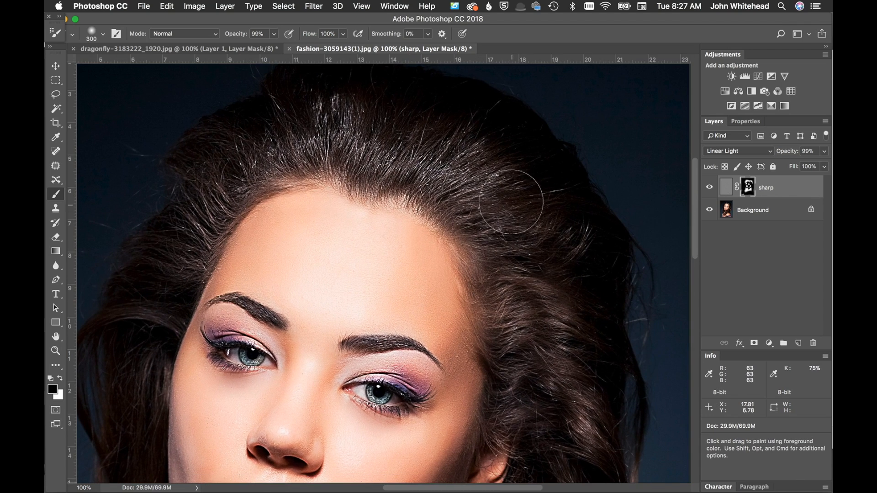